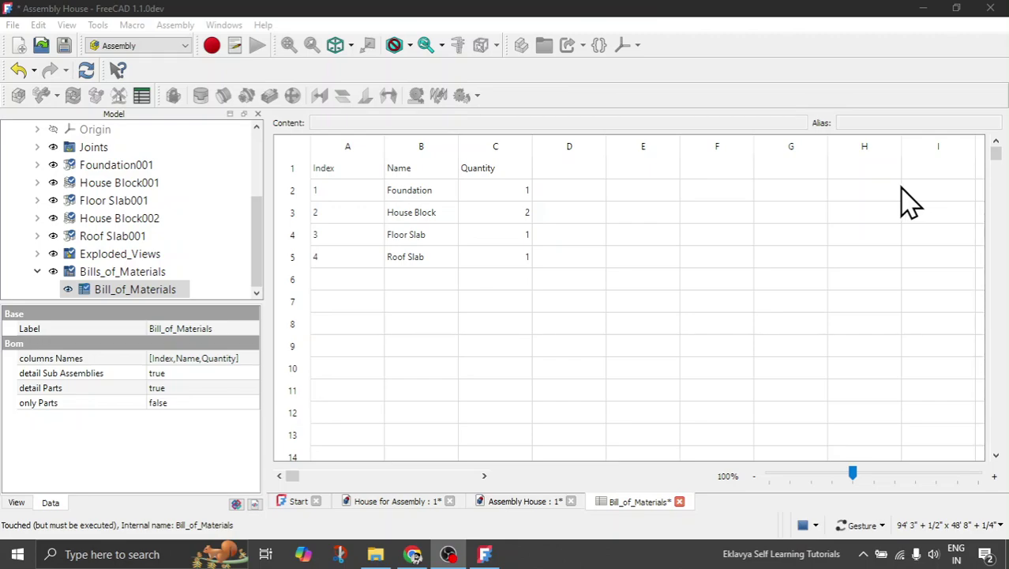
# - Compare the 3D house assembly with the Bill_of_Materials spreadsheet and check FreeCAD's version information
pyautogui.click(484, 554)
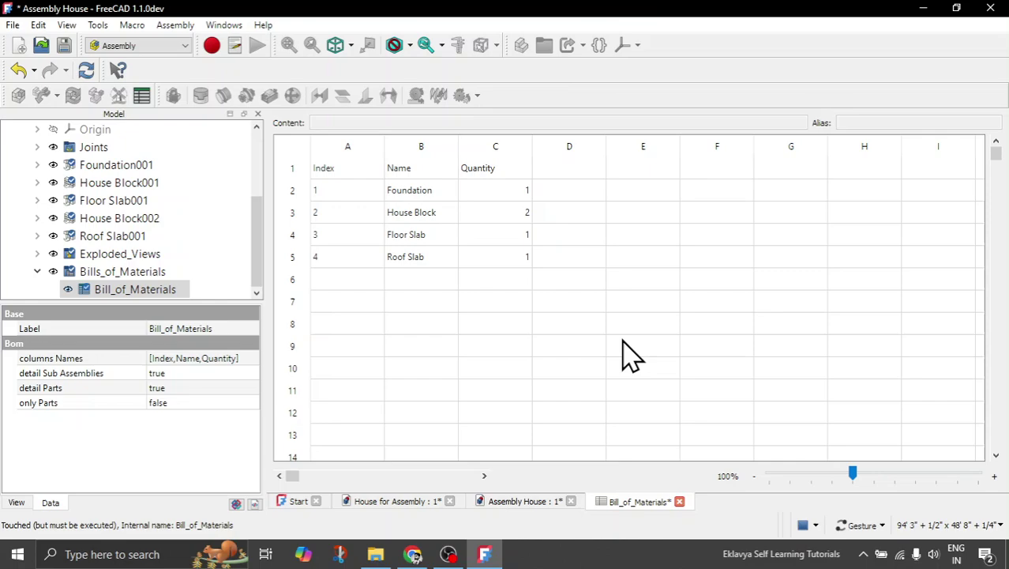
pyautogui.click(526, 502)
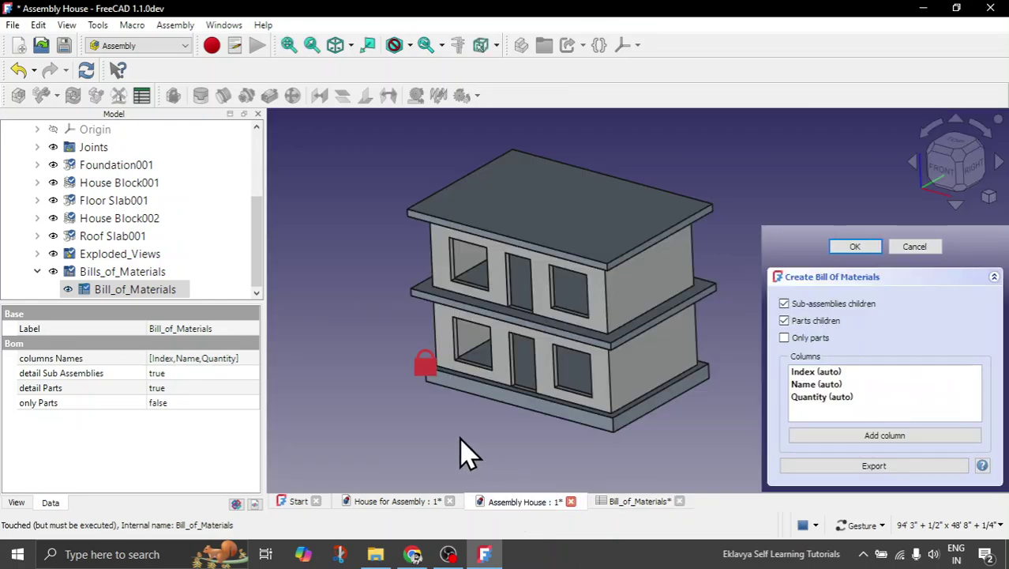
pyautogui.click(643, 502)
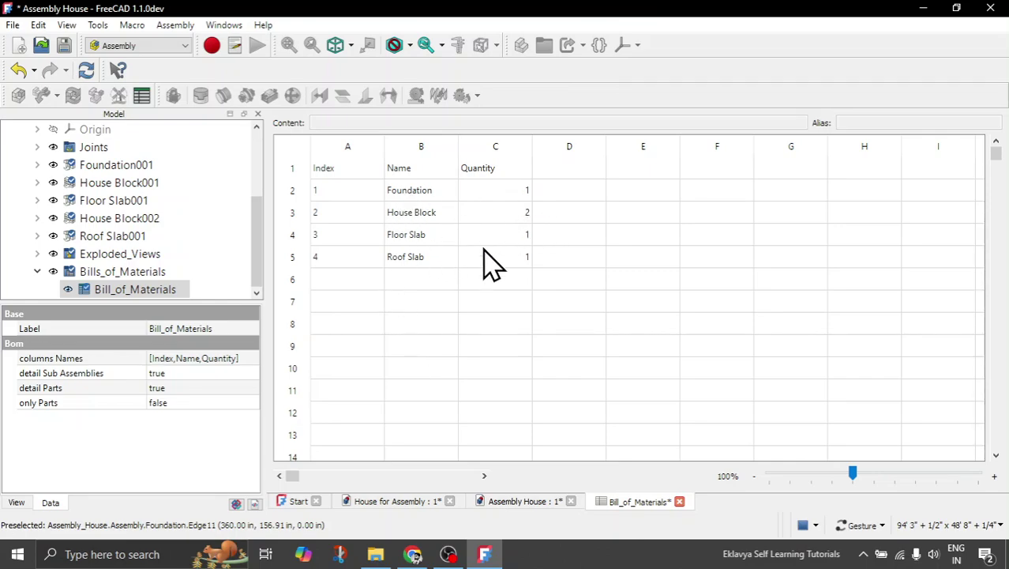
pyautogui.click(536, 501)
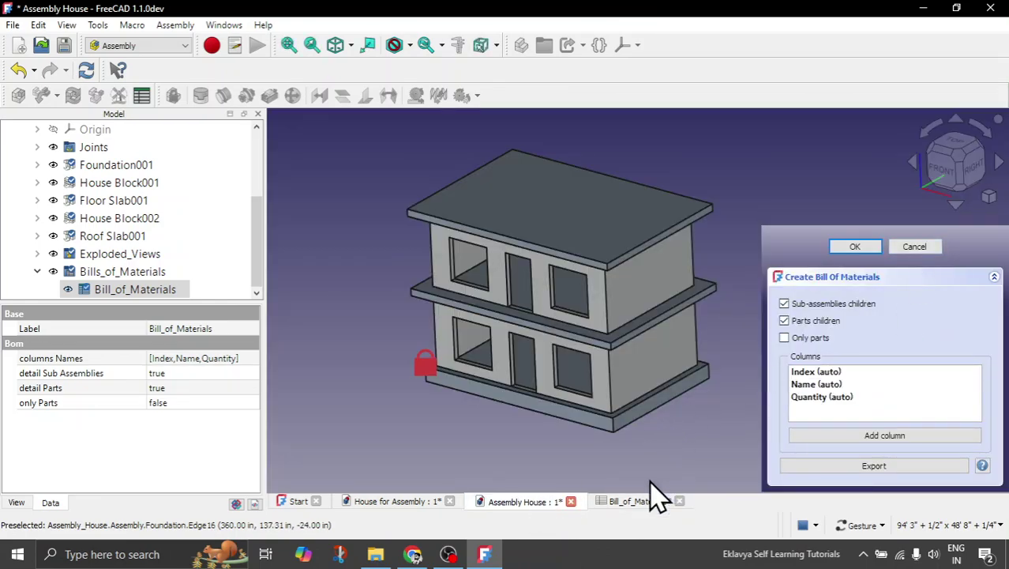
pyautogui.click(641, 501)
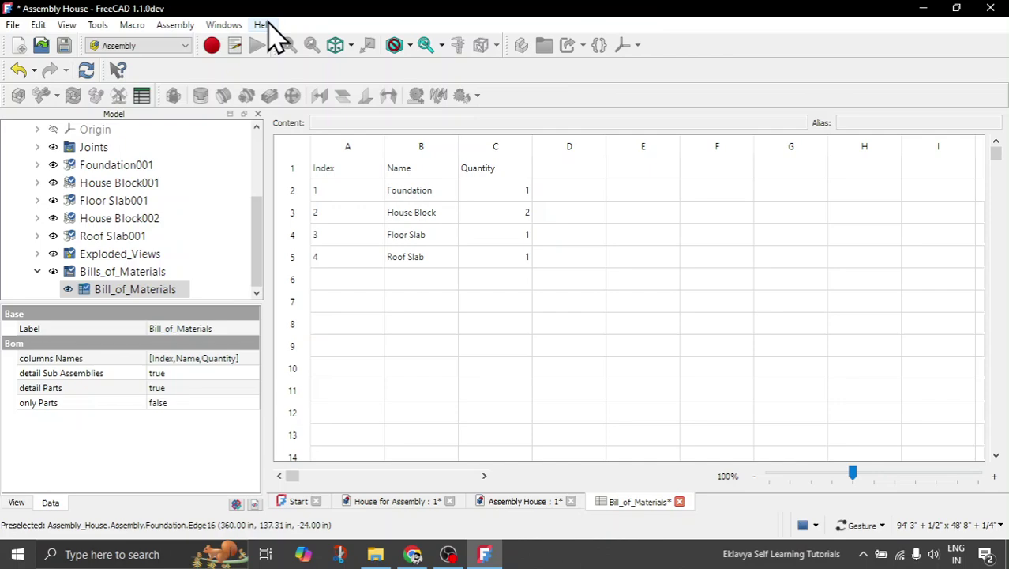
pyautogui.click(265, 26)
pyautogui.click(324, 289)
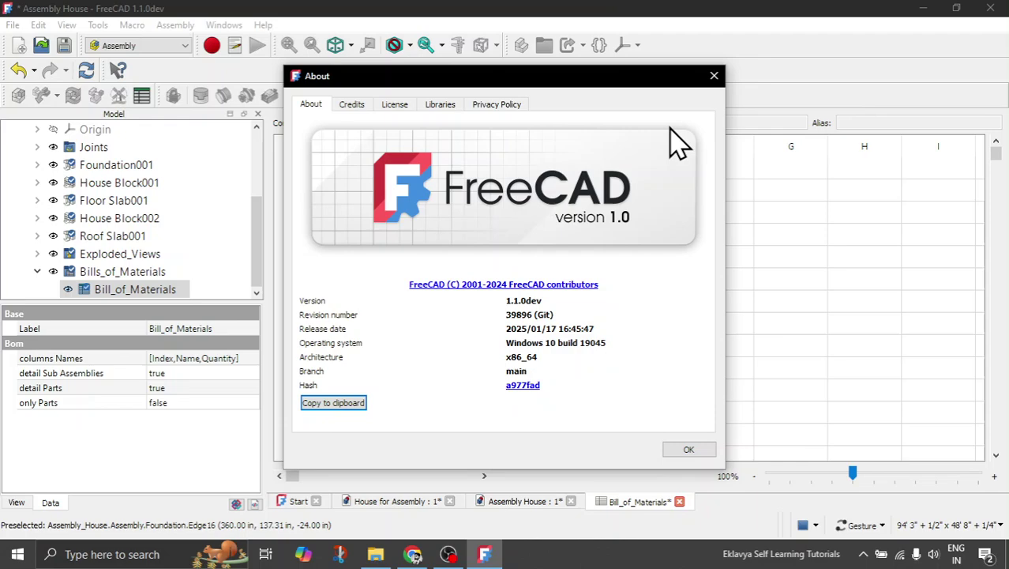
pyautogui.click(713, 77)
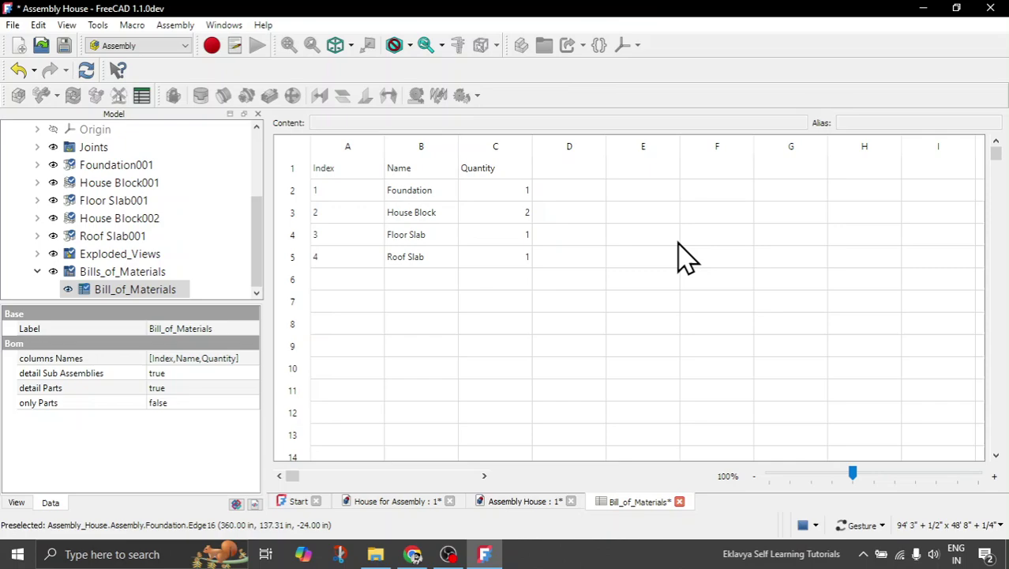
# - Cancel the BOM task, then close the BOM spreadsheet and Assembly House, discarding changes
pyautogui.click(518, 500)
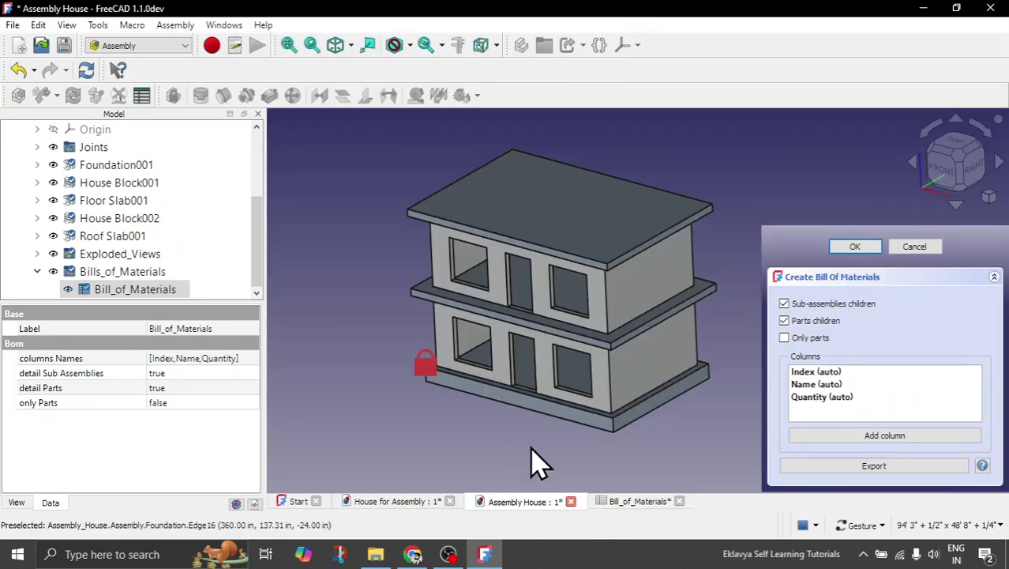
pyautogui.click(916, 248)
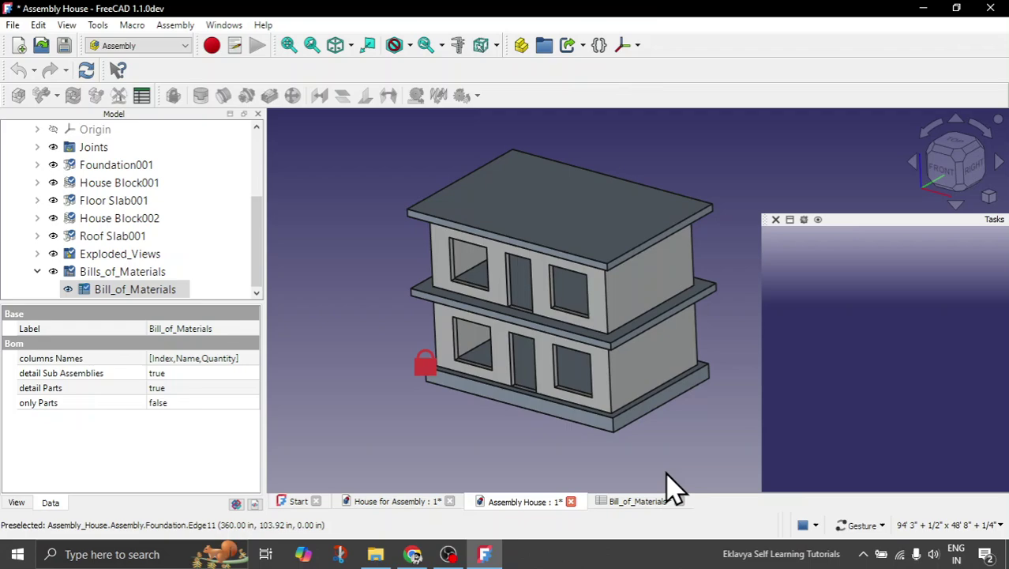
pyautogui.click(679, 501)
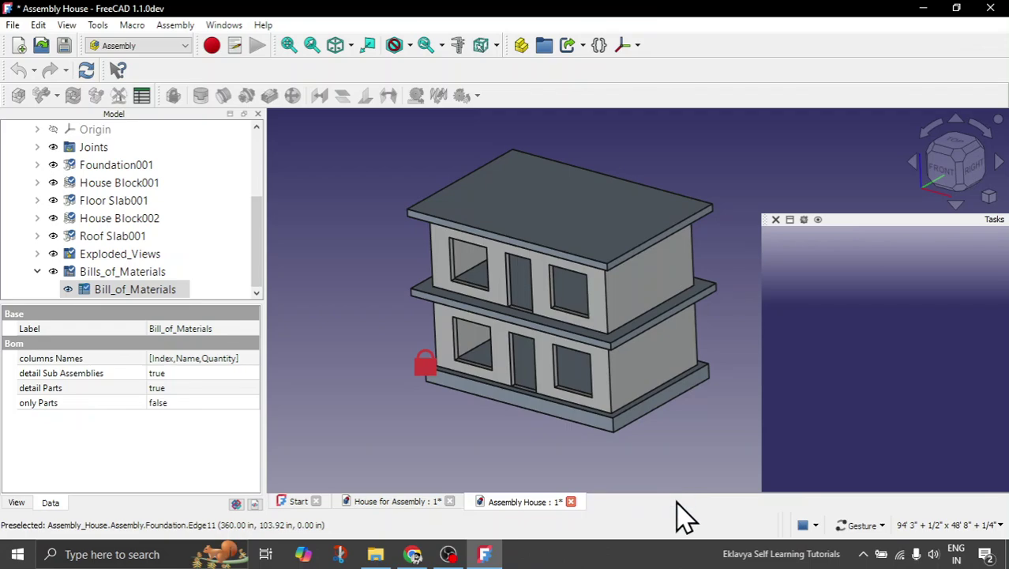
pyautogui.click(571, 502)
pyautogui.click(590, 310)
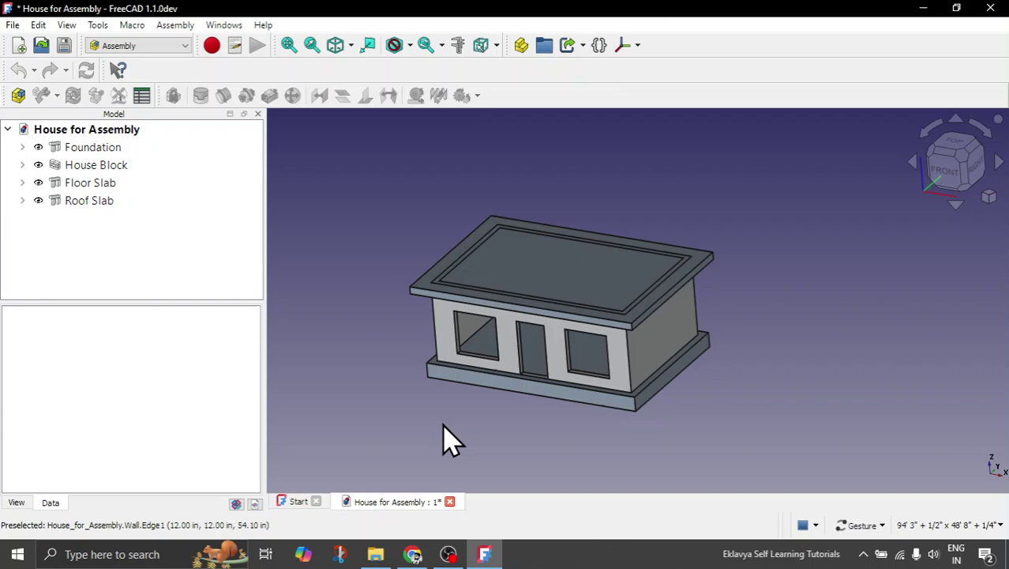
# - Hide Foundation, House Block, Floor Slab and Roof Slab in House for Assembly
pyautogui.scroll(1, 439, 439)
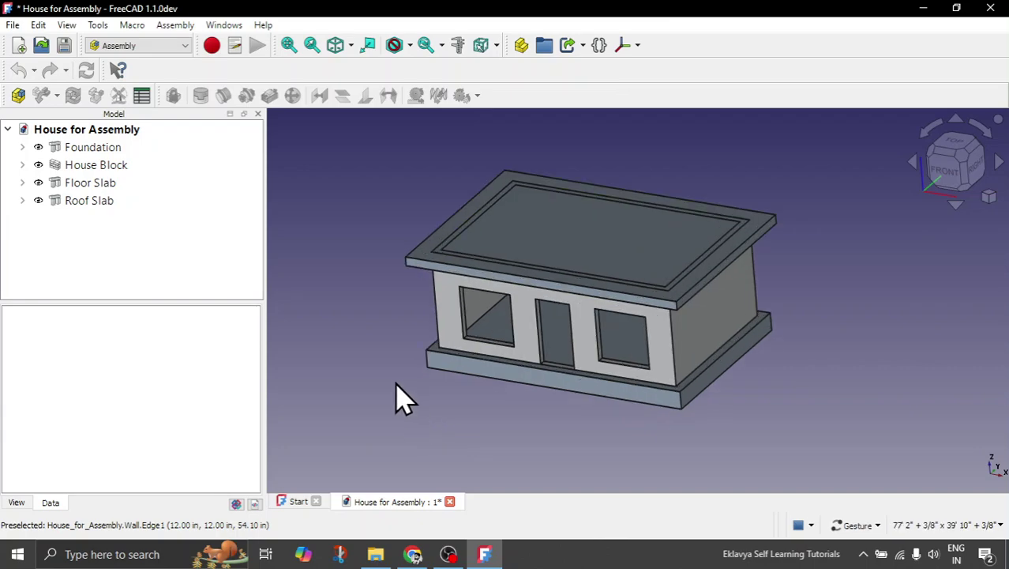
pyautogui.scroll(-1, 399, 395)
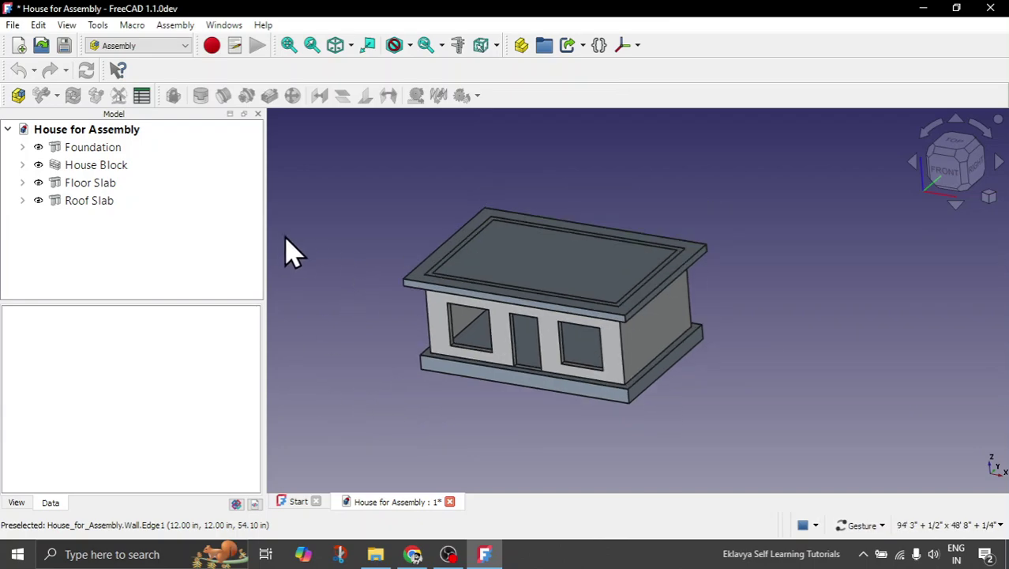
pyautogui.click(95, 148)
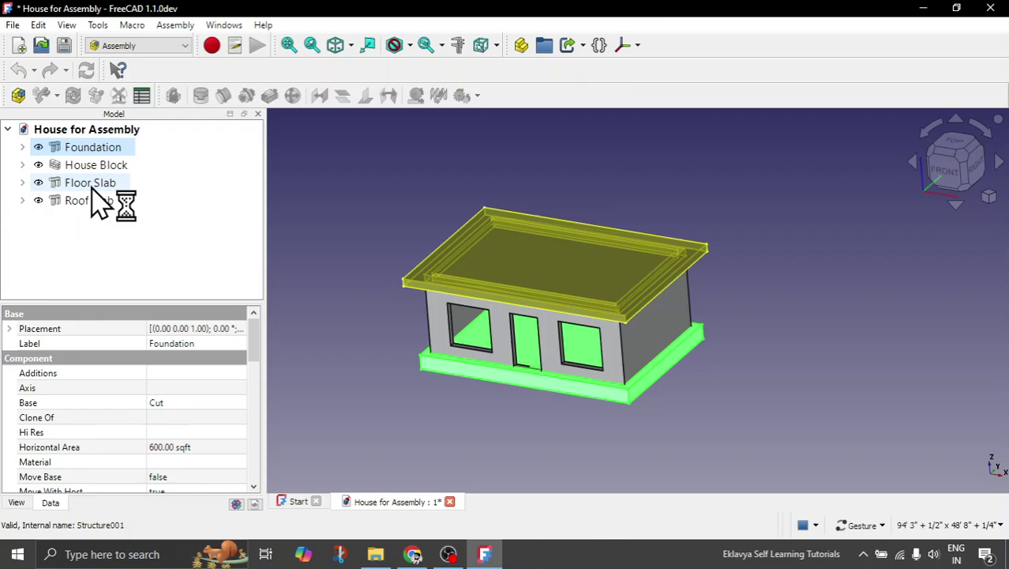
pyautogui.keyDown('shift'); pyautogui.click(87, 200); pyautogui.keyUp('shift')
pyautogui.press('space')
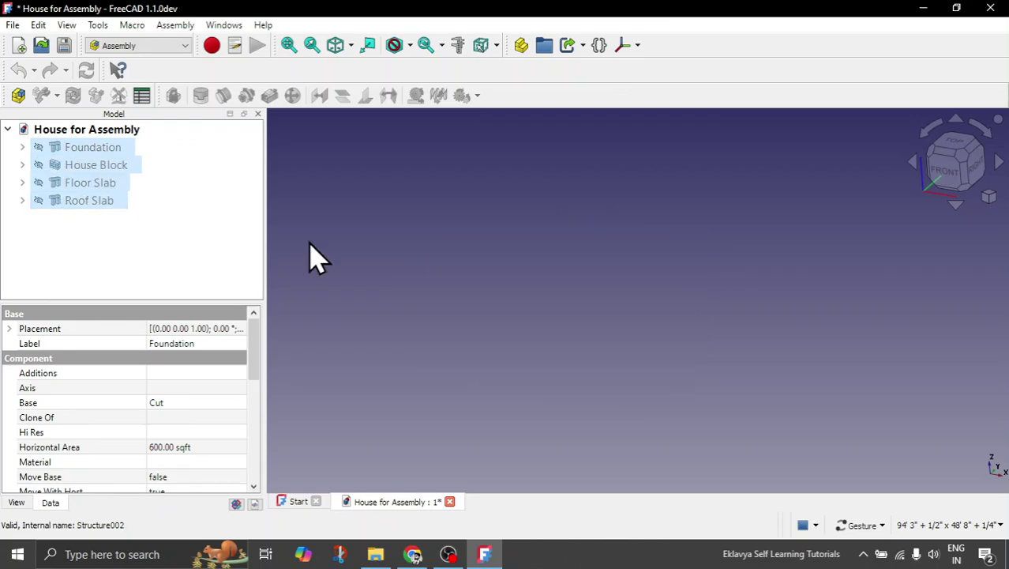
# - Create a new assembly and insert the Foundation as its grounded part
pyautogui.click(325, 256)
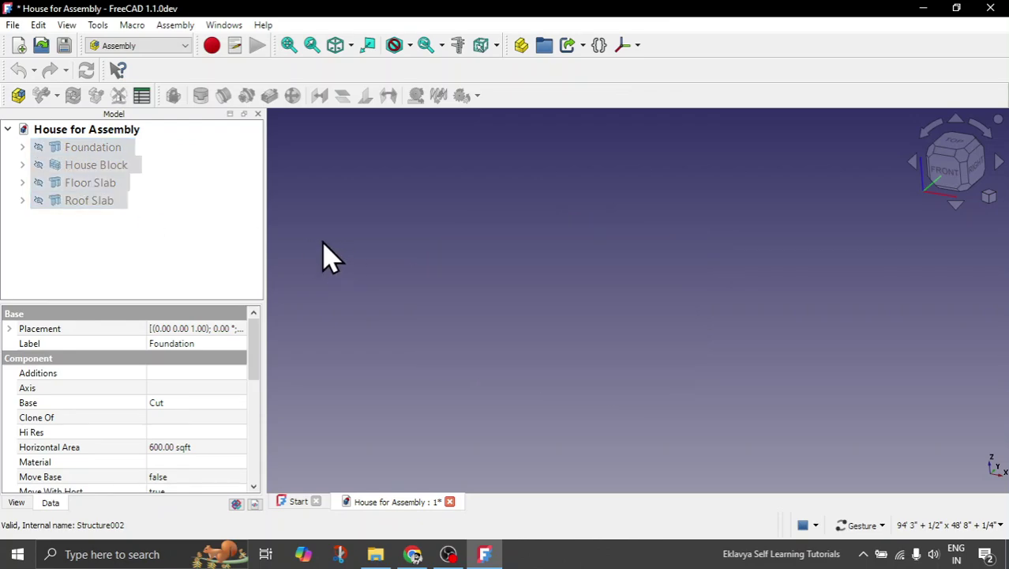
pyautogui.click(19, 96)
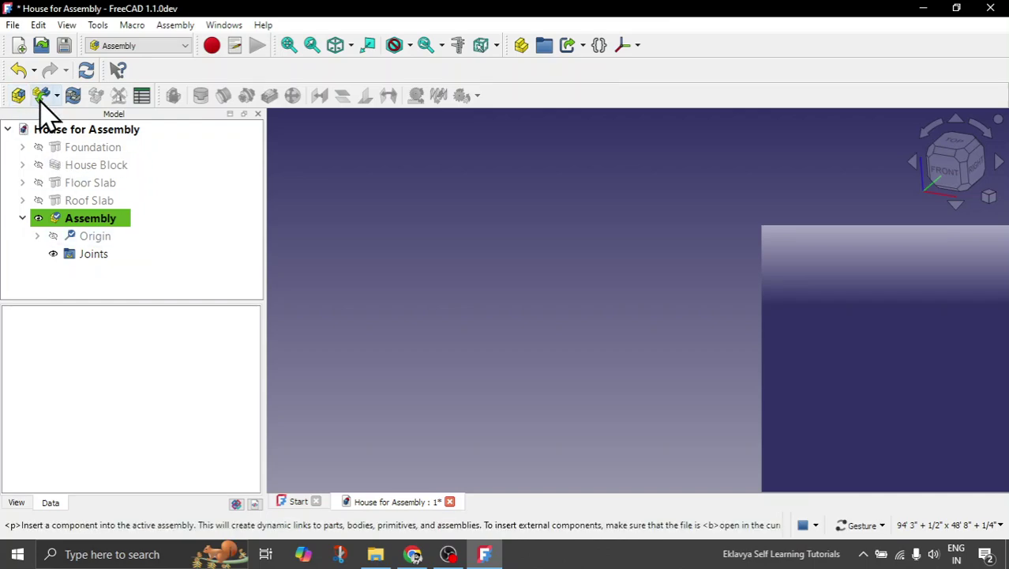
pyautogui.click(41, 96)
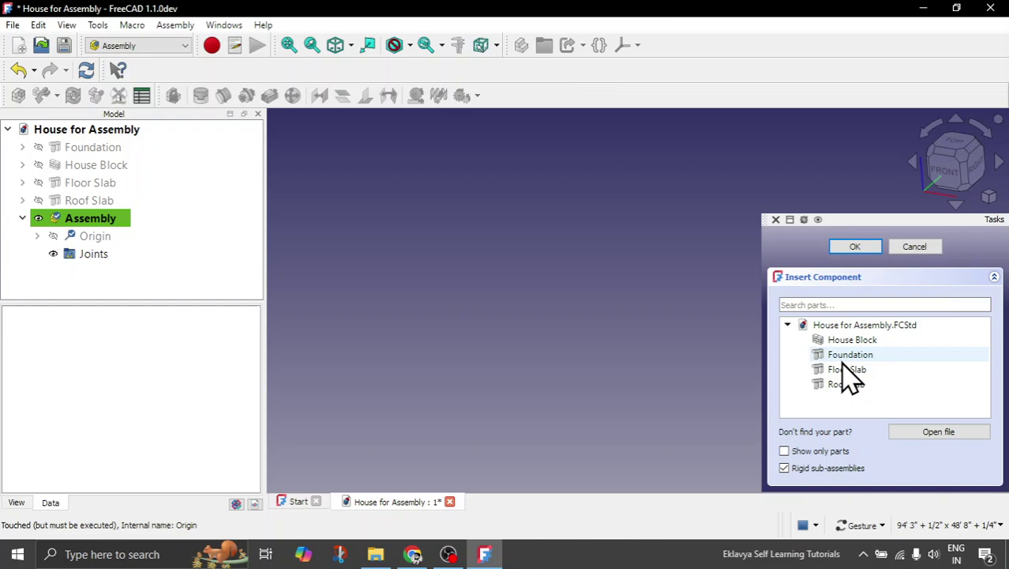
pyautogui.click(849, 356)
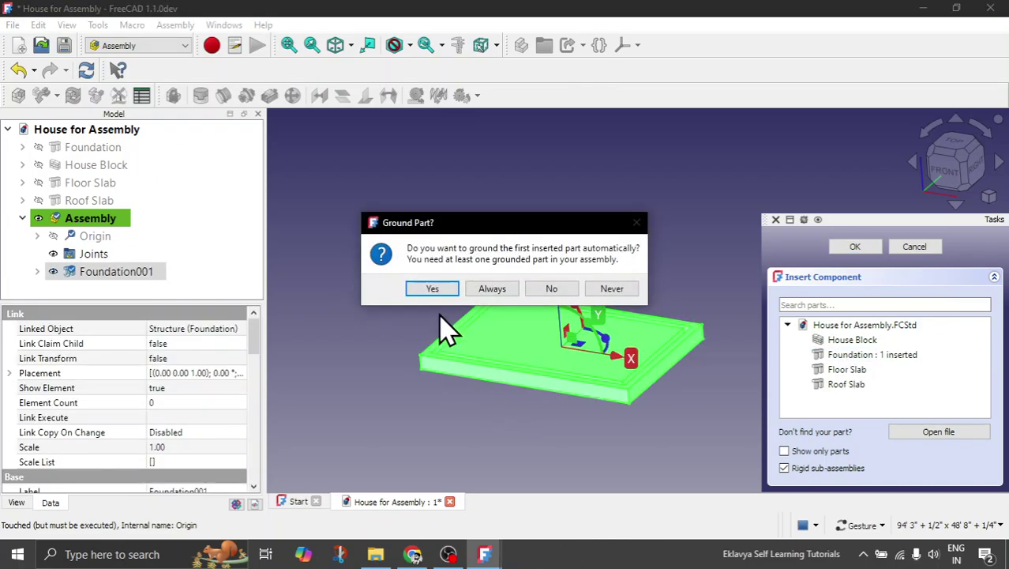
pyautogui.click(437, 289)
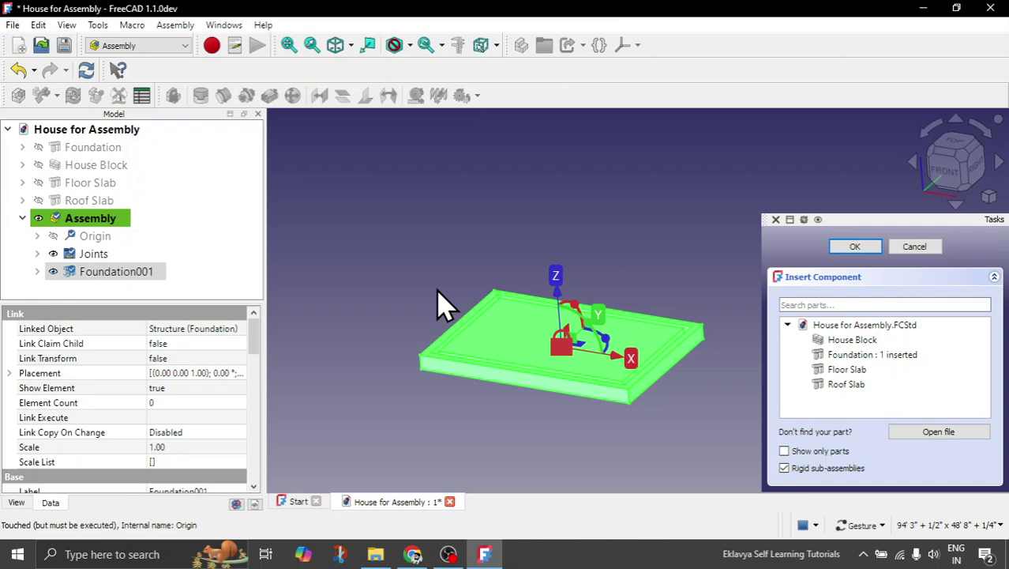
# - Add the House Block component and lift it above the foundation
pyautogui.click(863, 343)
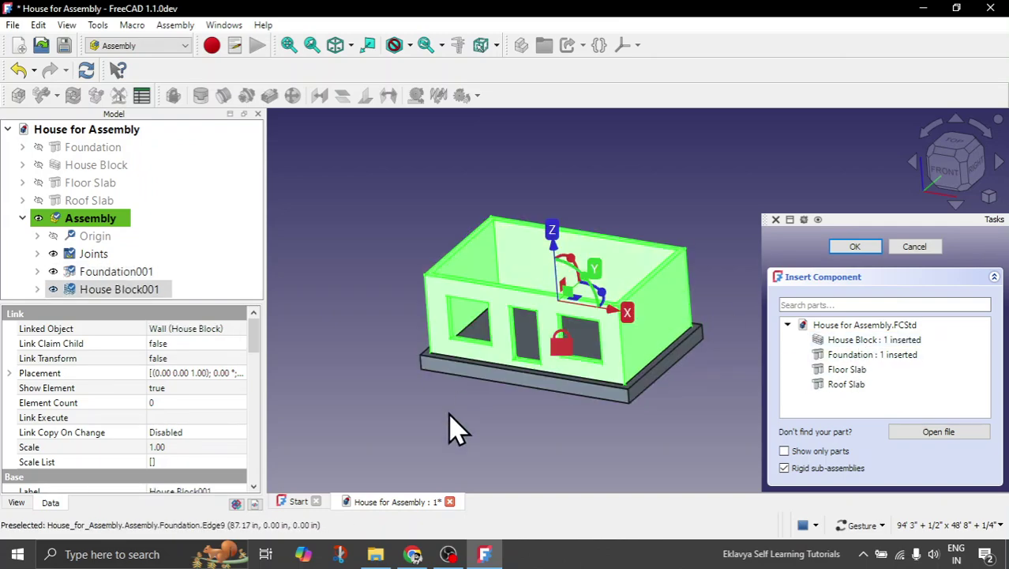
pyautogui.moveTo(449, 427); pyautogui.dragTo(462, 395)
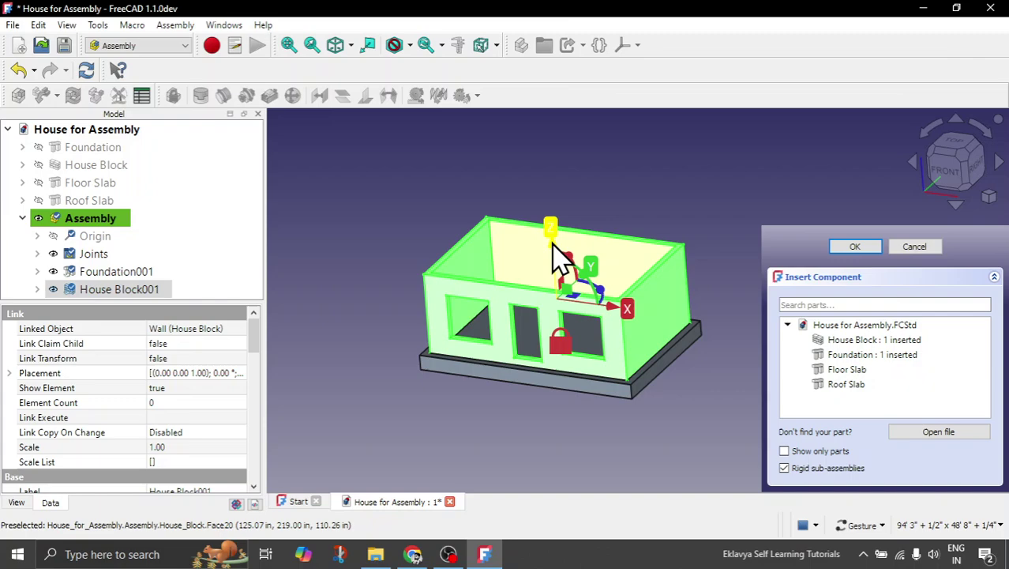
pyautogui.moveTo(552, 244); pyautogui.dragTo(547, 160)
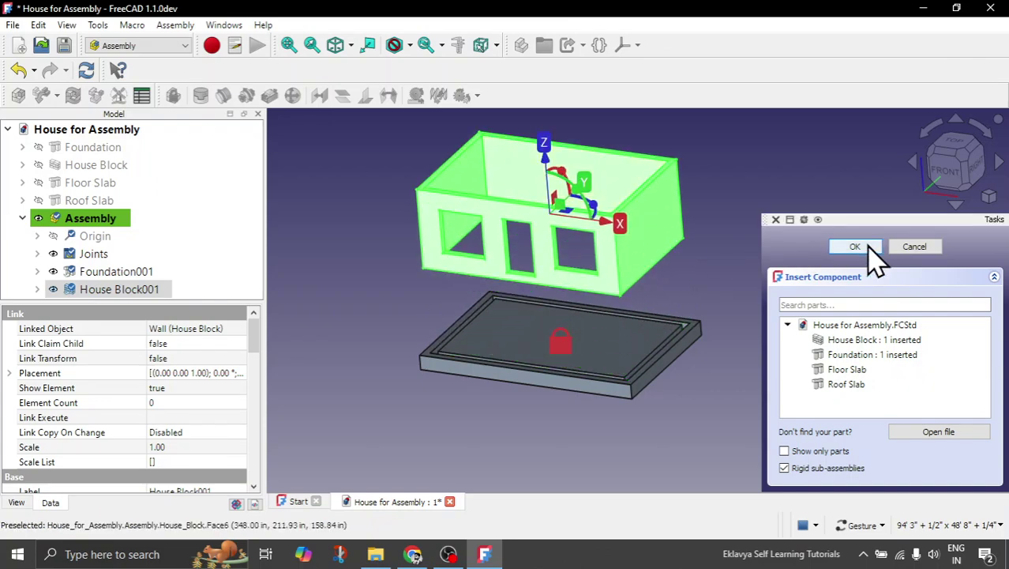
pyautogui.click(855, 246)
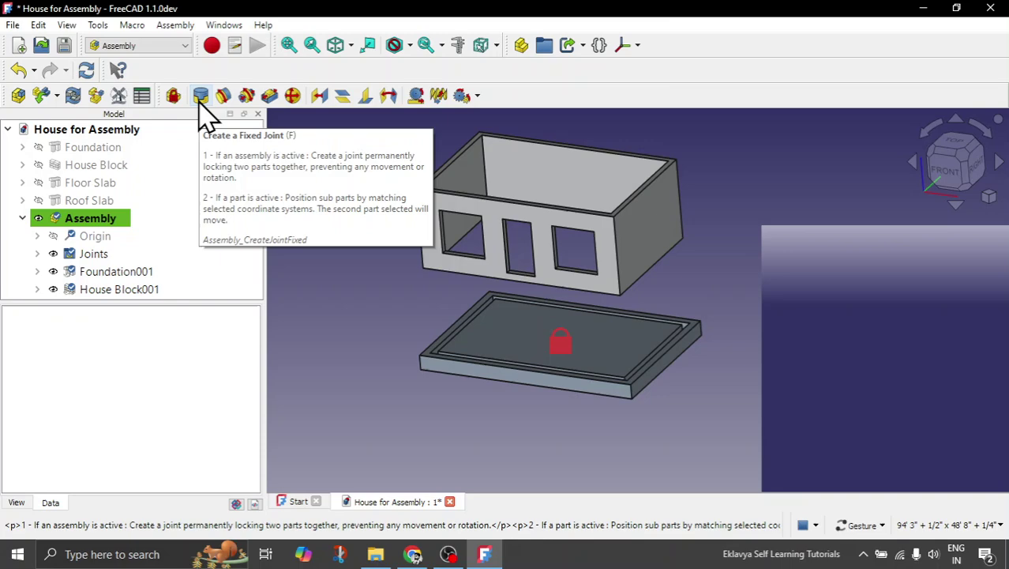
# - Start a Fixed joint and pick a foundation corner and a house block corner
pyautogui.click(201, 96)
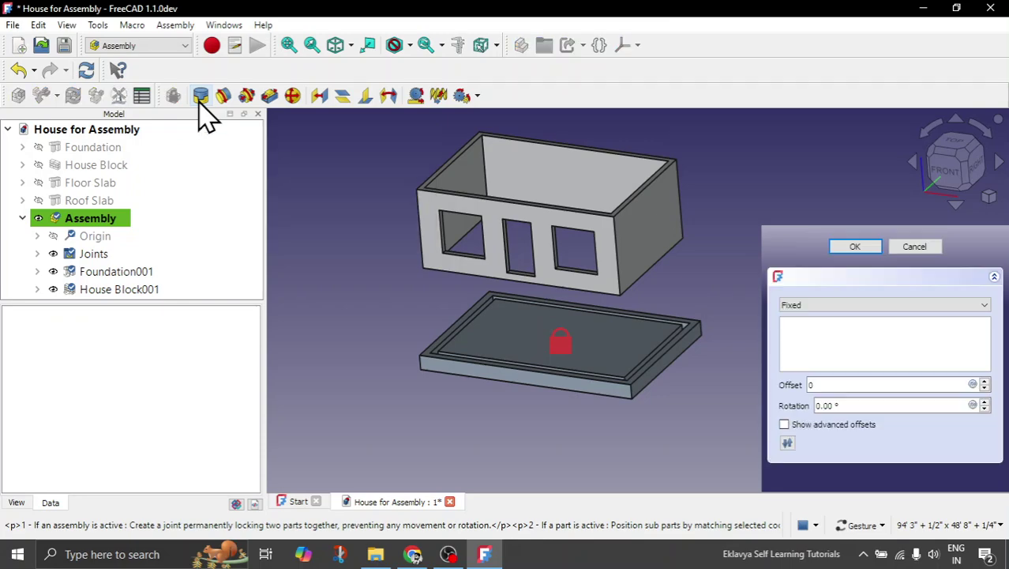
pyautogui.moveTo(491, 424); pyautogui.dragTo(497, 454)
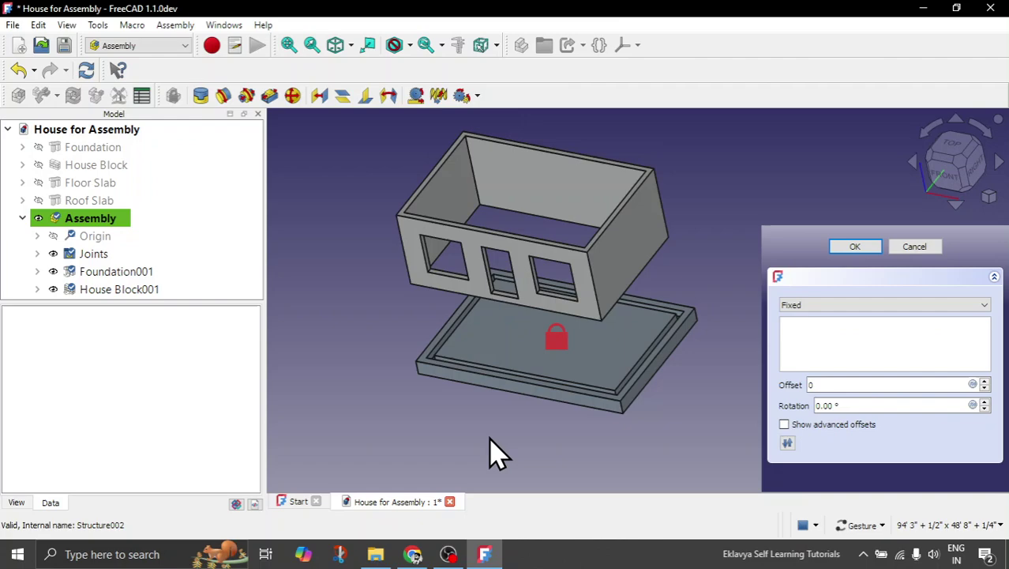
pyautogui.scroll(6, 426, 369)
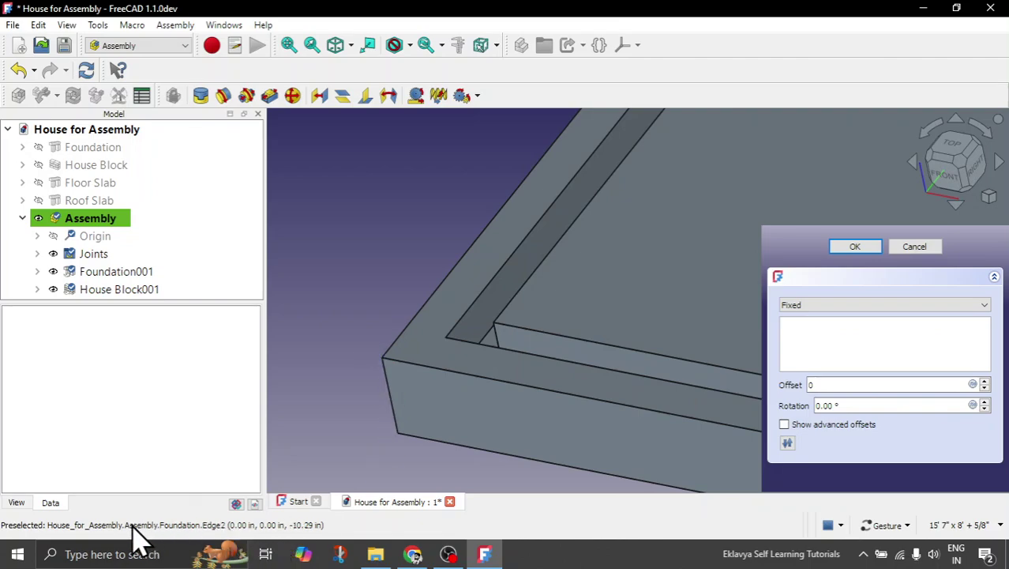
pyautogui.click(384, 370)
pyautogui.moveTo(385, 370); pyautogui.dragTo(418, 259)
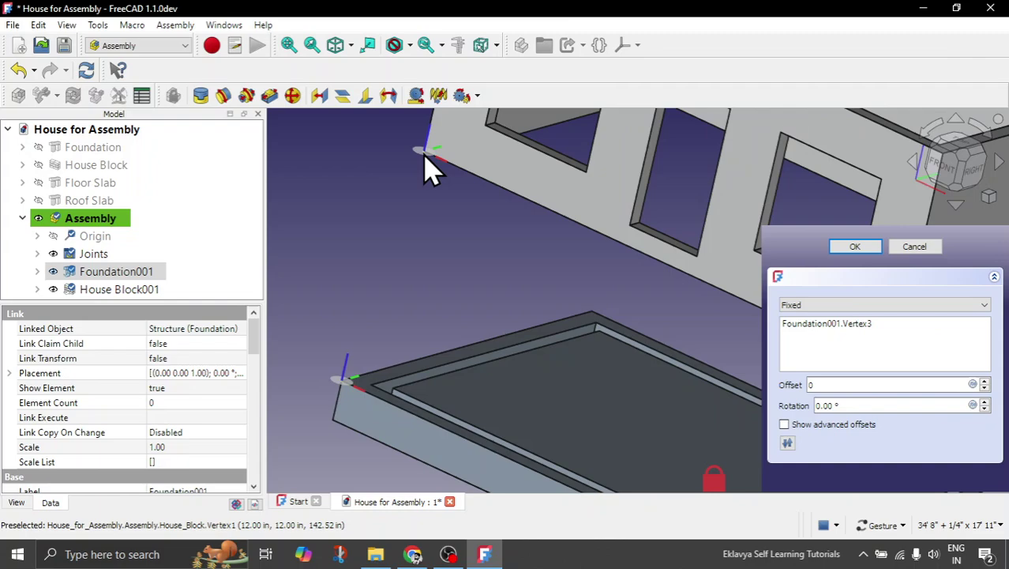
pyautogui.click(426, 167)
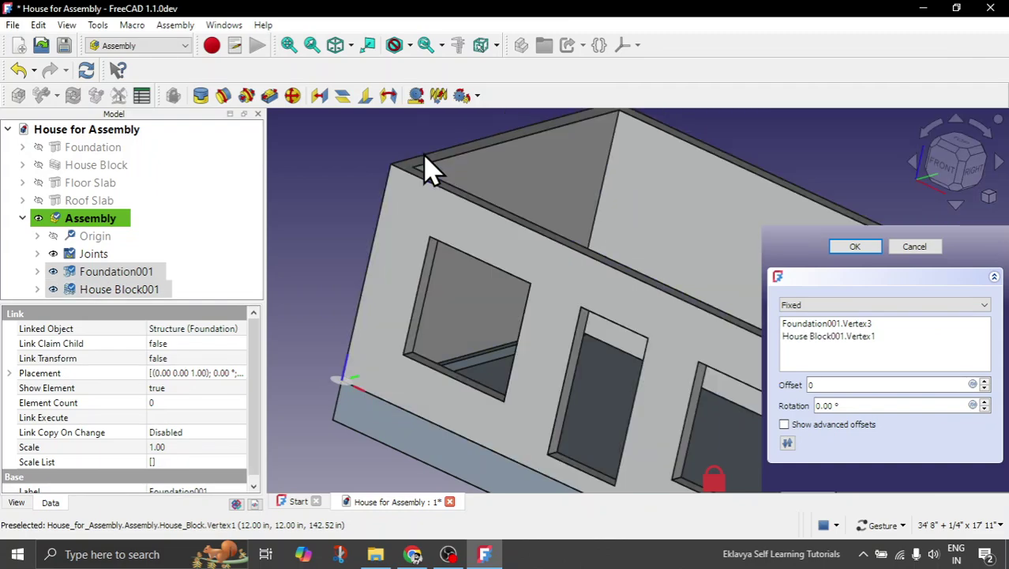
pyautogui.moveTo(428, 169); pyautogui.dragTo(456, 426)
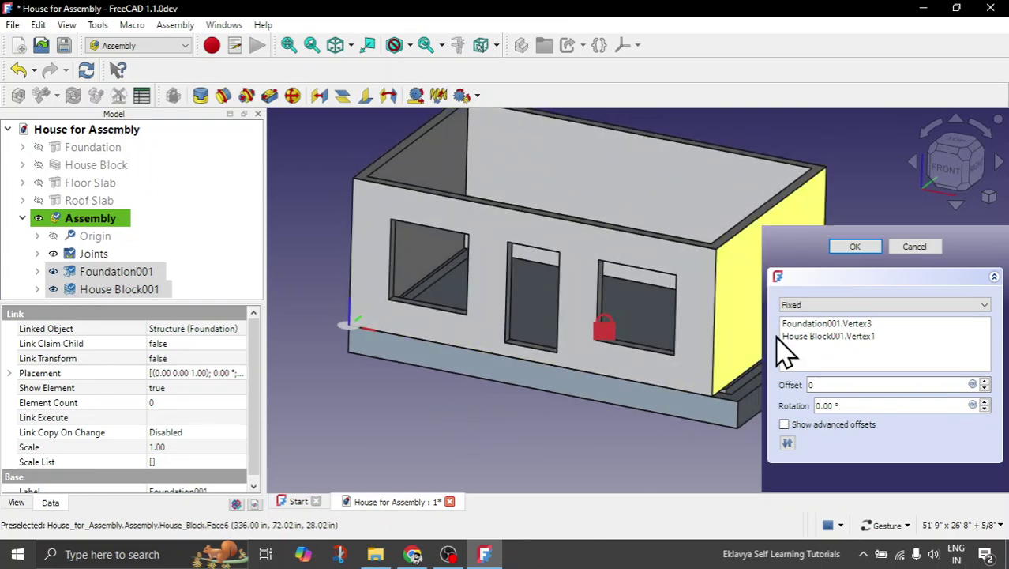
# - Replace the wrong vertices with Foundation001.Vertex10 and House Block001.Vertex1
pyautogui.click(825, 336)
pyautogui.press('Delete')
pyautogui.click(824, 328)
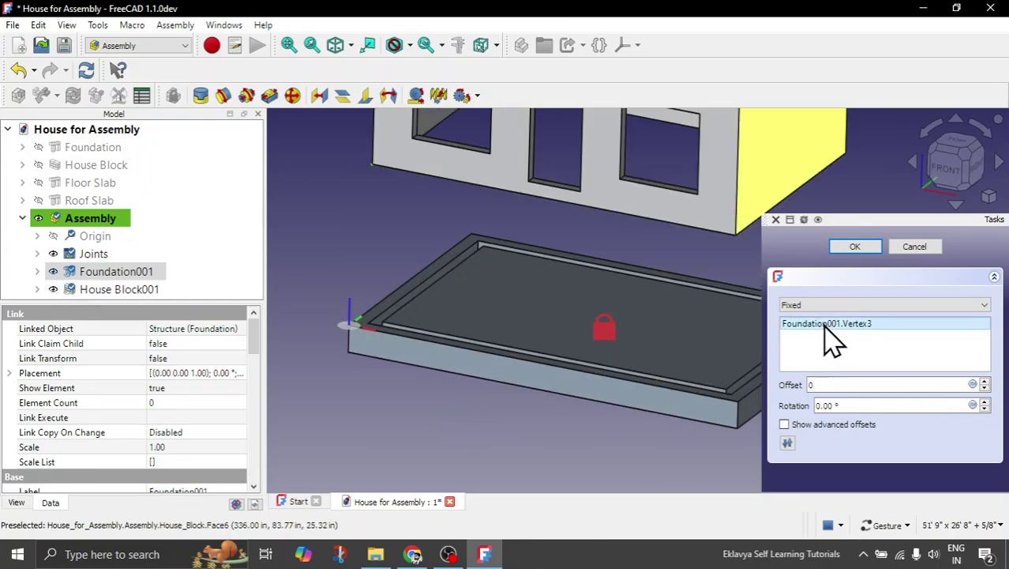
pyautogui.press('Delete')
pyautogui.scroll(3, 424, 466)
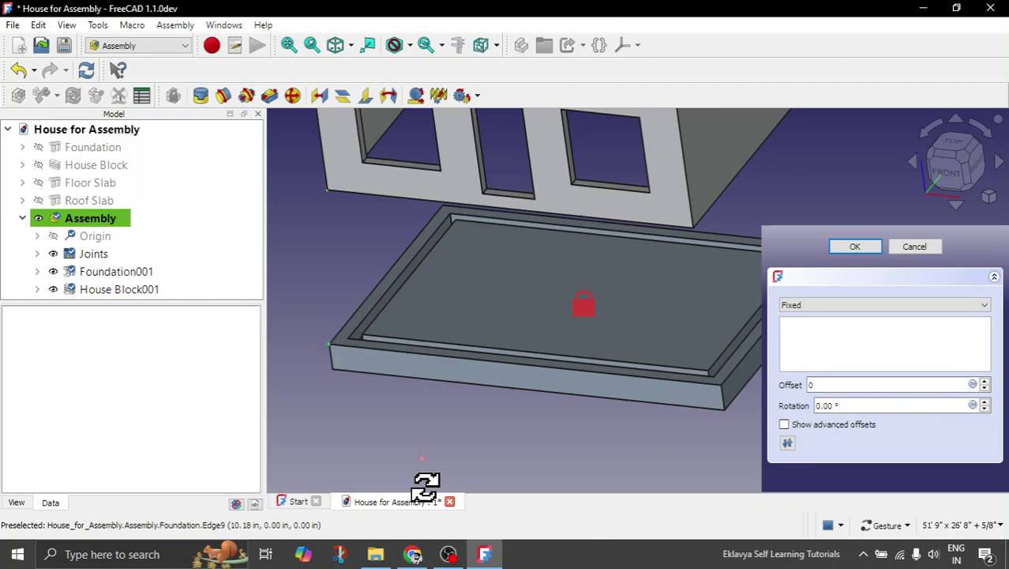
pyautogui.scroll(5, 349, 360)
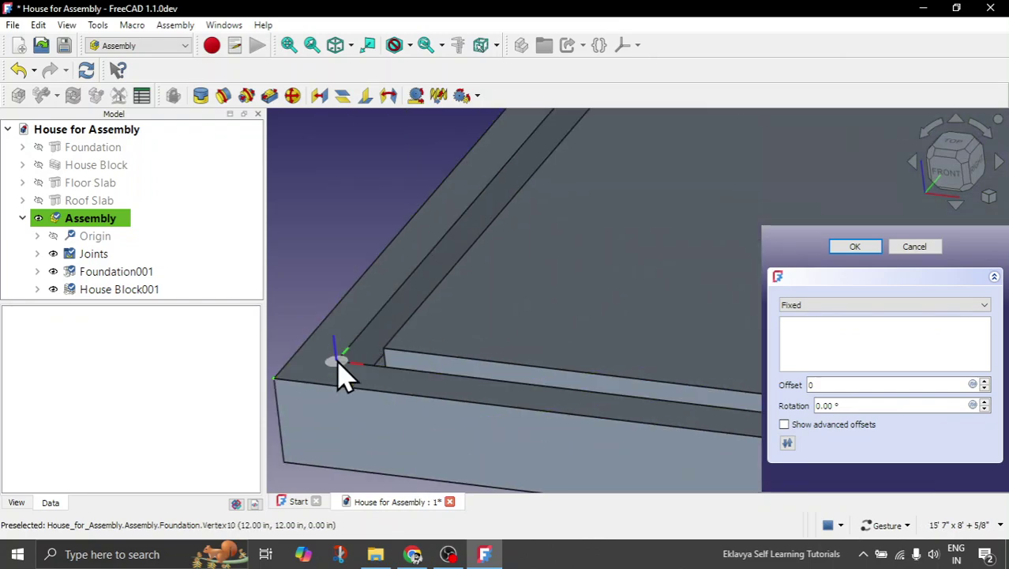
pyautogui.click(338, 363)
pyautogui.scroll(-5, 338, 367)
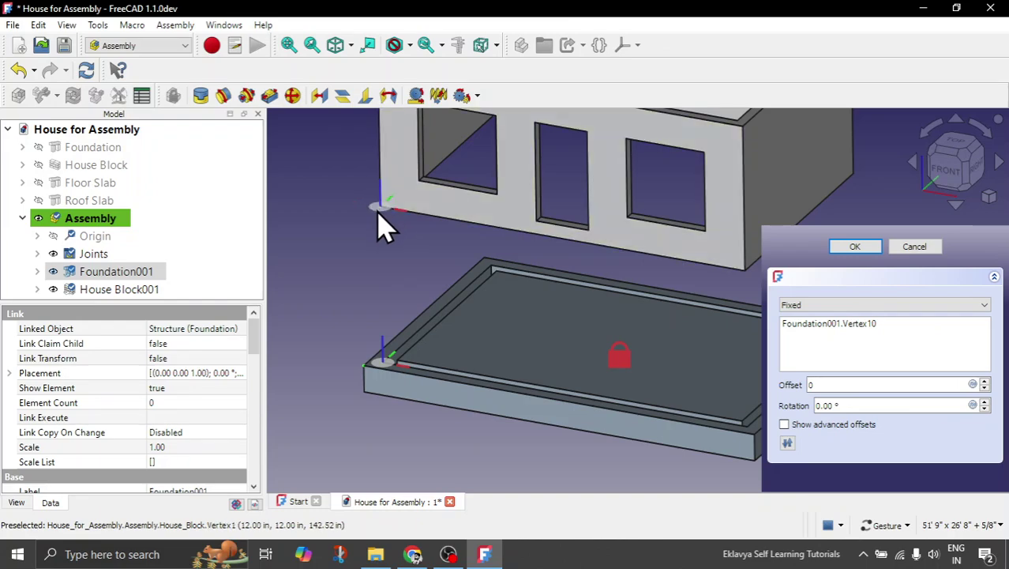
pyautogui.click(378, 212)
pyautogui.scroll(-2, 367, 300)
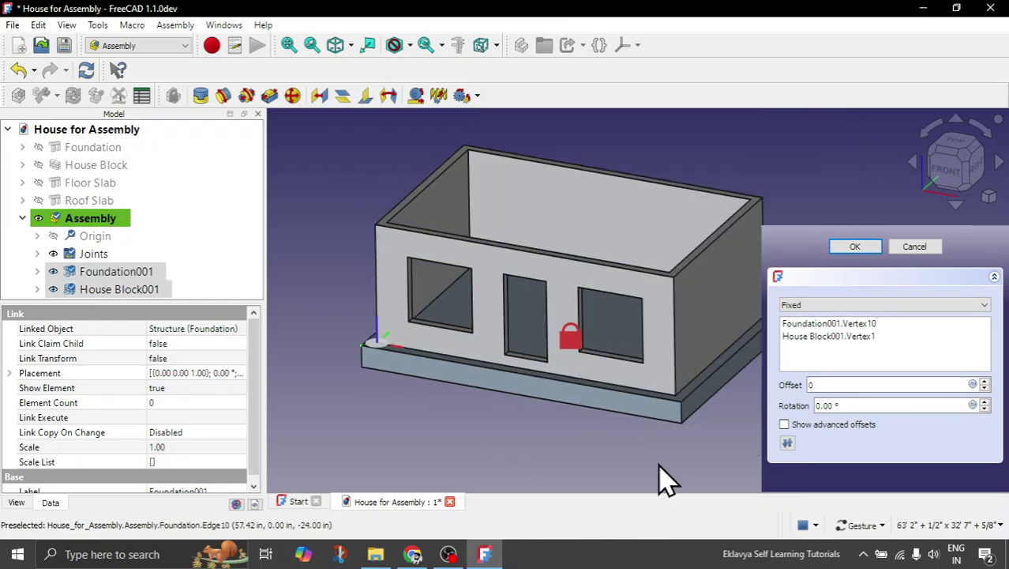
# - Set the joint offset to 1' and confirm the fixed joint
pyautogui.click(836, 386)
pyautogui.moveTo(835, 385); pyautogui.dragTo(798, 375)
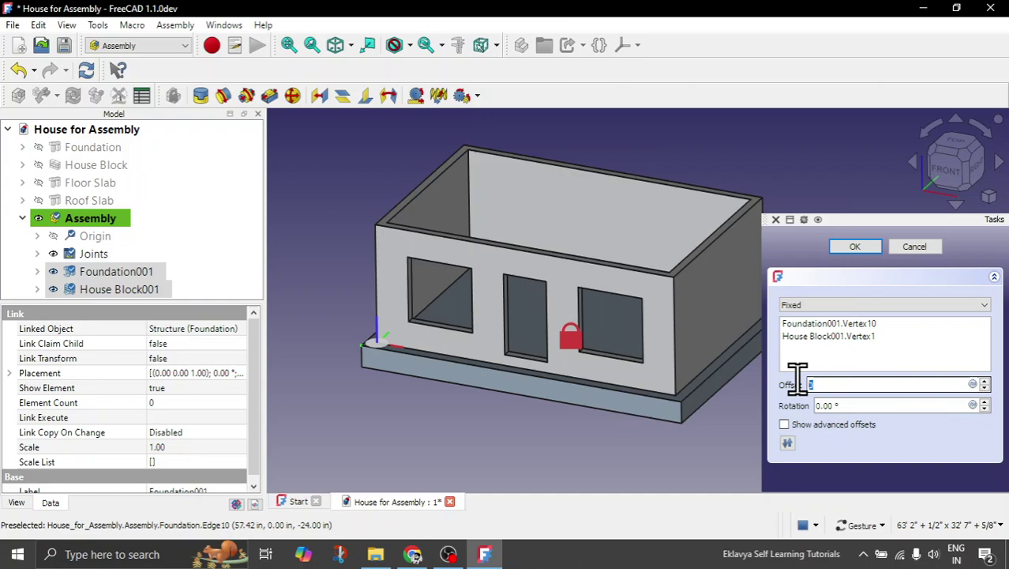
pyautogui.write("1'")
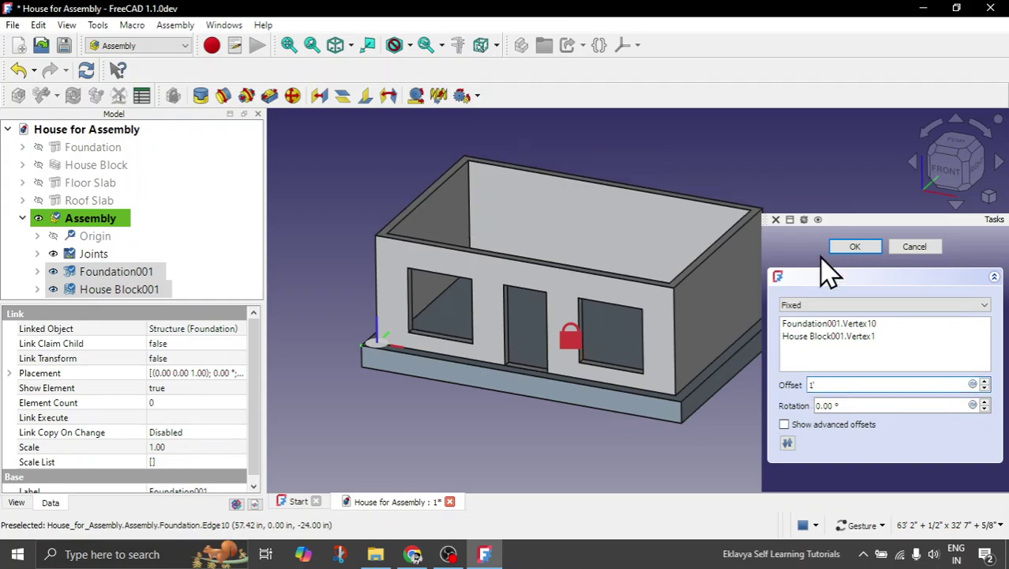
pyautogui.click(855, 247)
pyautogui.moveTo(494, 450)
pyautogui.mouseDown()
pyautogui.moveTo(586, 410)
pyautogui.moveTo(536, 397)
pyautogui.moveTo(481, 452)
pyautogui.mouseUp()
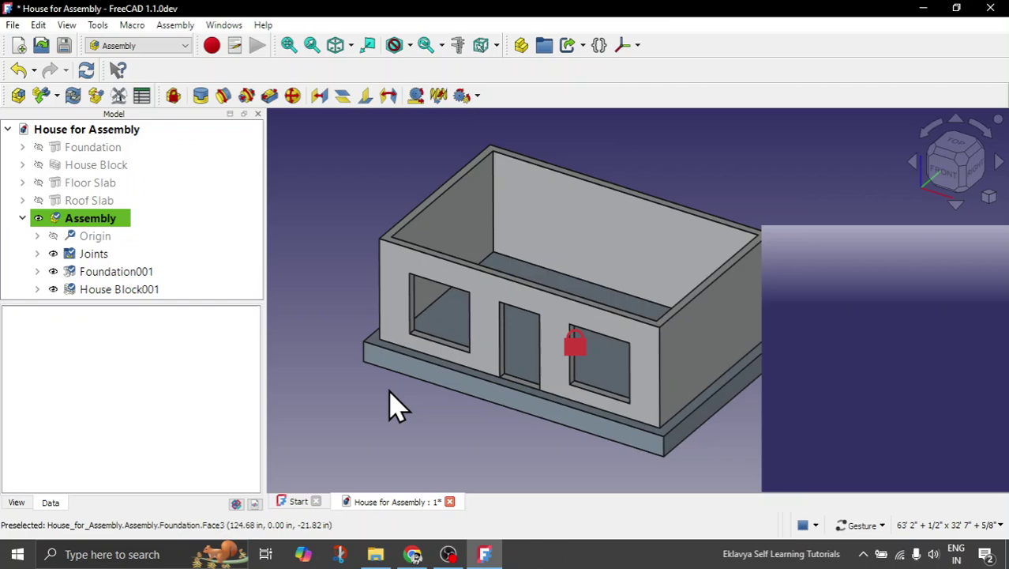
pyautogui.scroll(-1, 305, 267)
pyautogui.scroll(1, 305, 266)
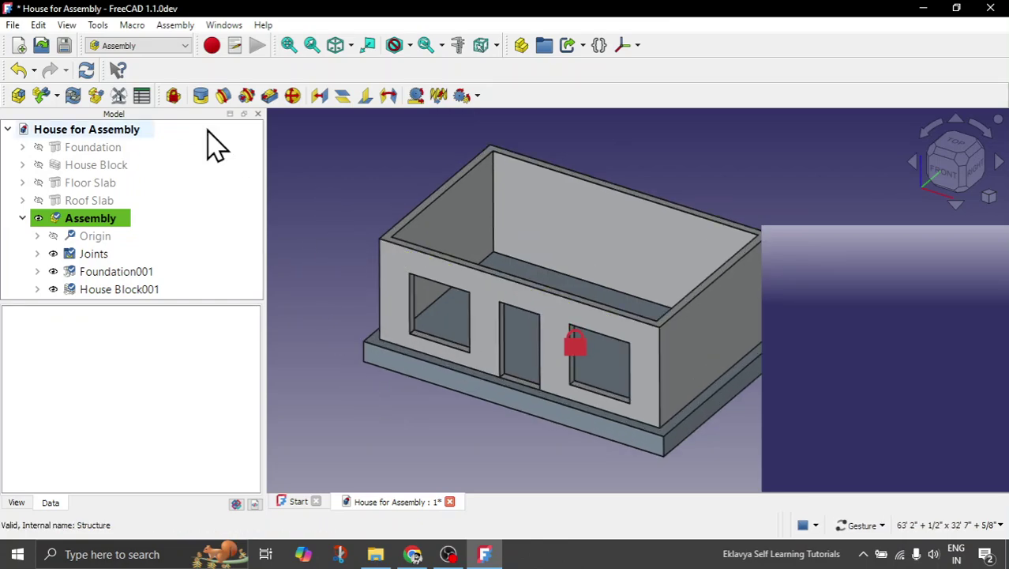
# - Insert the Floor Slab component and raise it above the house block
pyautogui.click(40, 96)
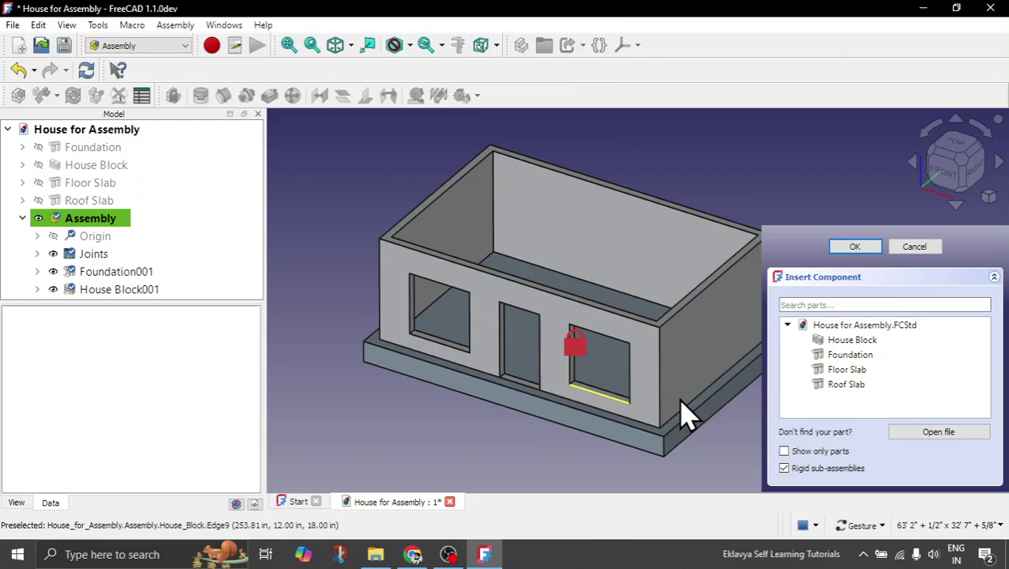
pyautogui.click(860, 372)
pyautogui.scroll(-2, 478, 427)
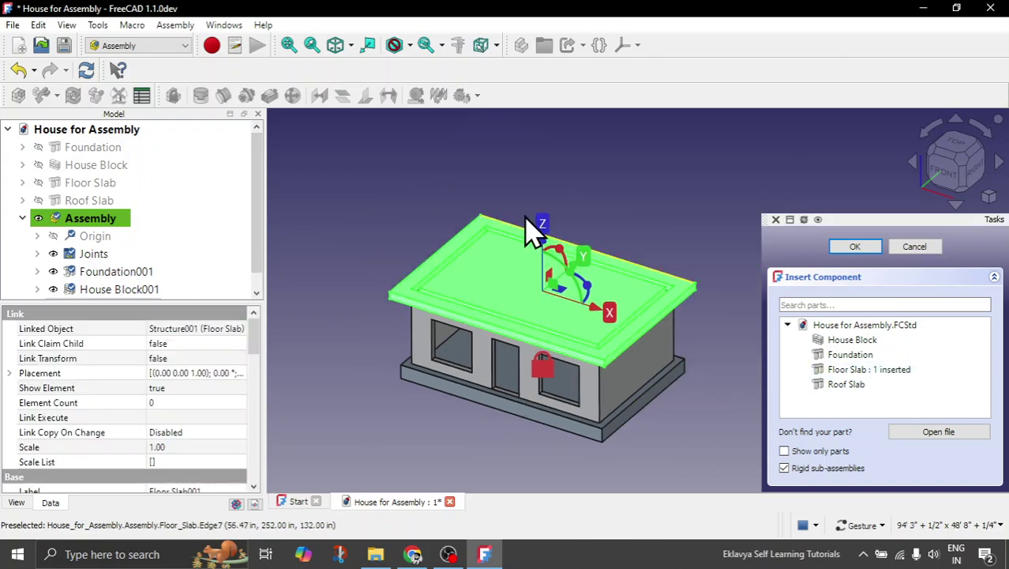
pyautogui.moveTo(544, 238); pyautogui.dragTo(558, 170)
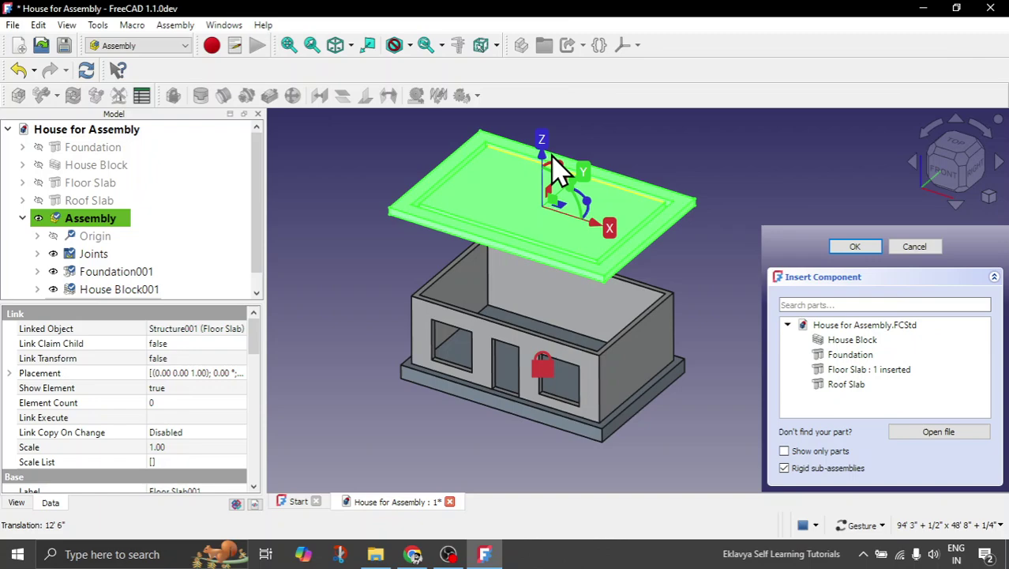
pyautogui.click(865, 247)
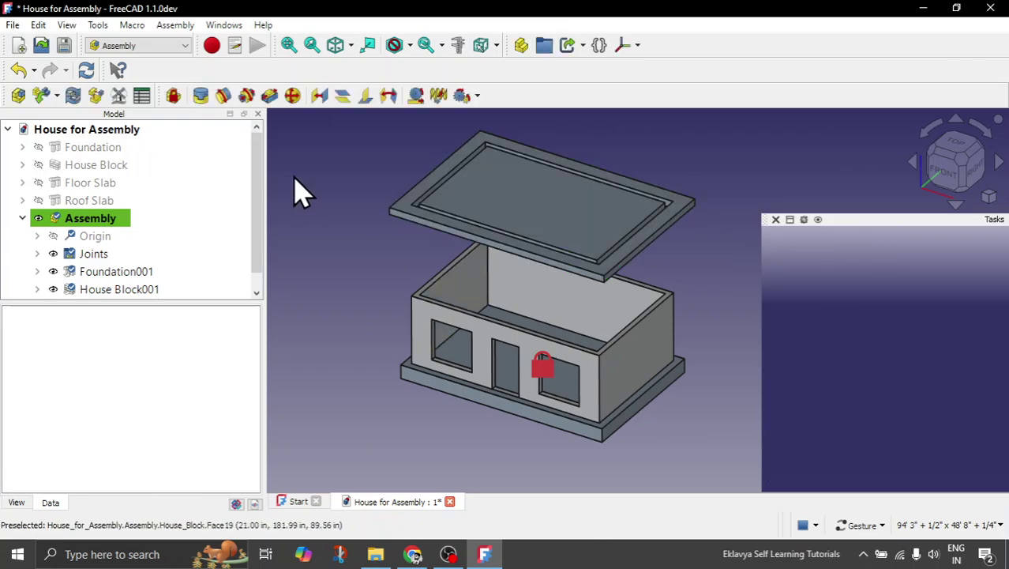
# - Fix House Block001.Vertex2 to Floor Slab001.Vertex20 with a Fixed joint
pyautogui.click(200, 95)
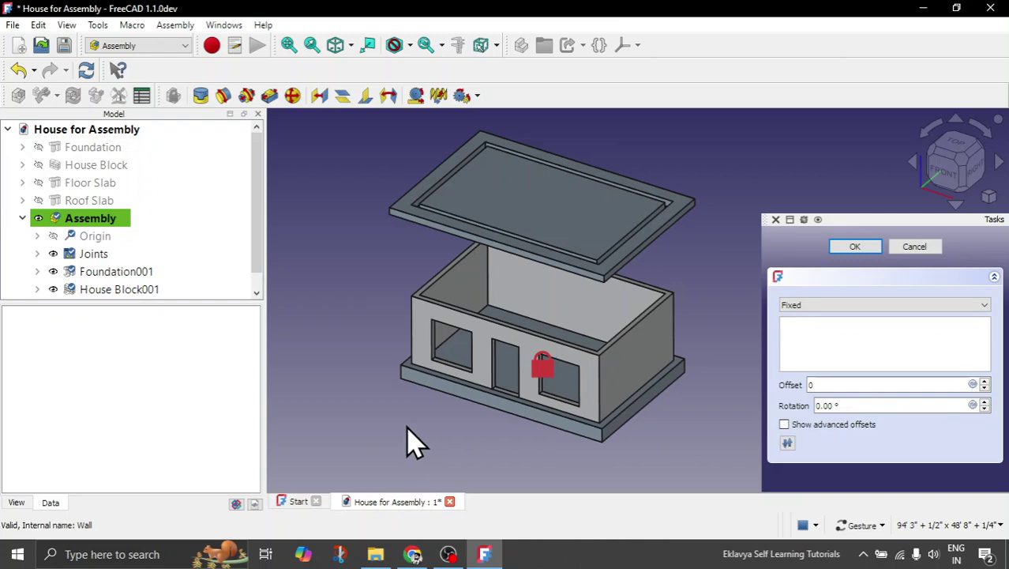
pyautogui.scroll(5, 419, 308)
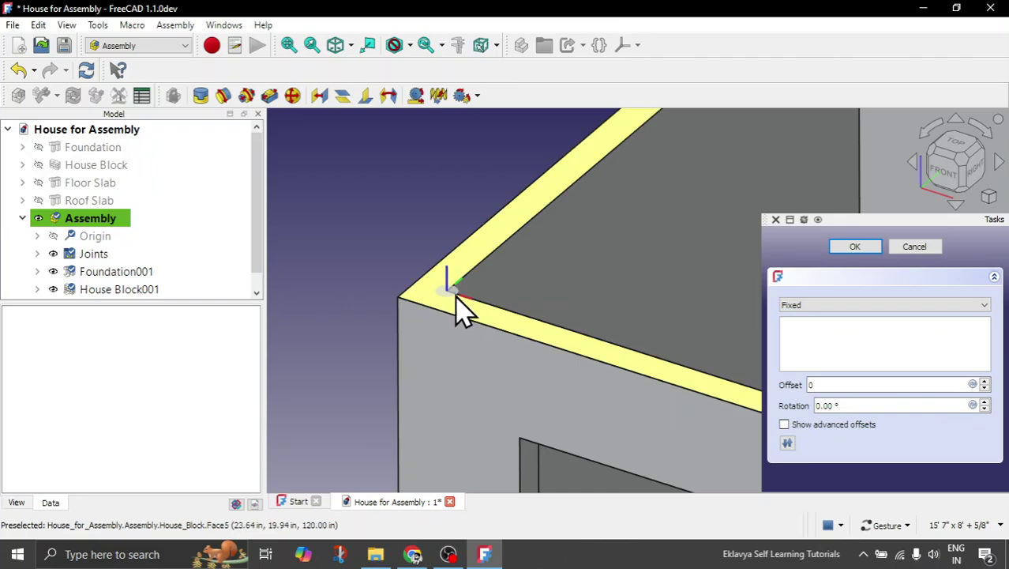
pyautogui.click(403, 318)
pyautogui.scroll(-5, 405, 332)
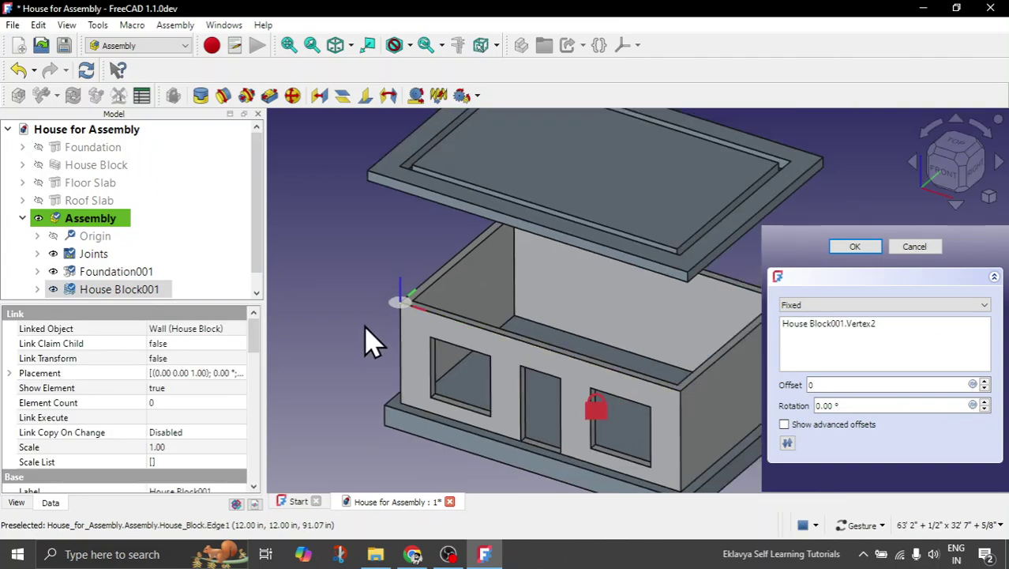
pyautogui.moveTo(375, 324); pyautogui.dragTo(563, 248)
pyautogui.scroll(5, 559, 254)
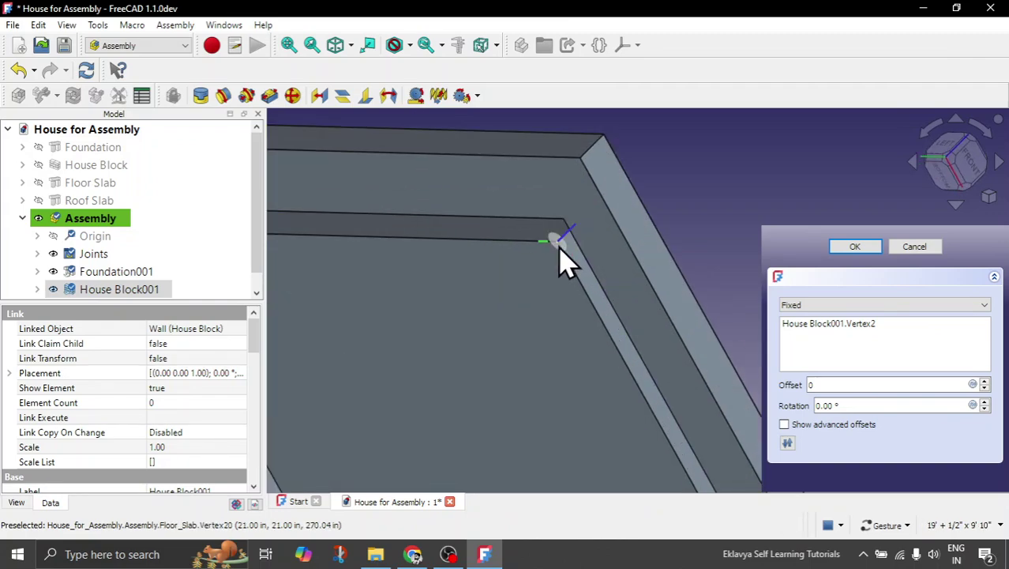
pyautogui.click(559, 250)
pyautogui.scroll(-3, 558, 249)
pyautogui.moveTo(653, 292); pyautogui.dragTo(708, 278)
pyautogui.scroll(-3, 457, 405)
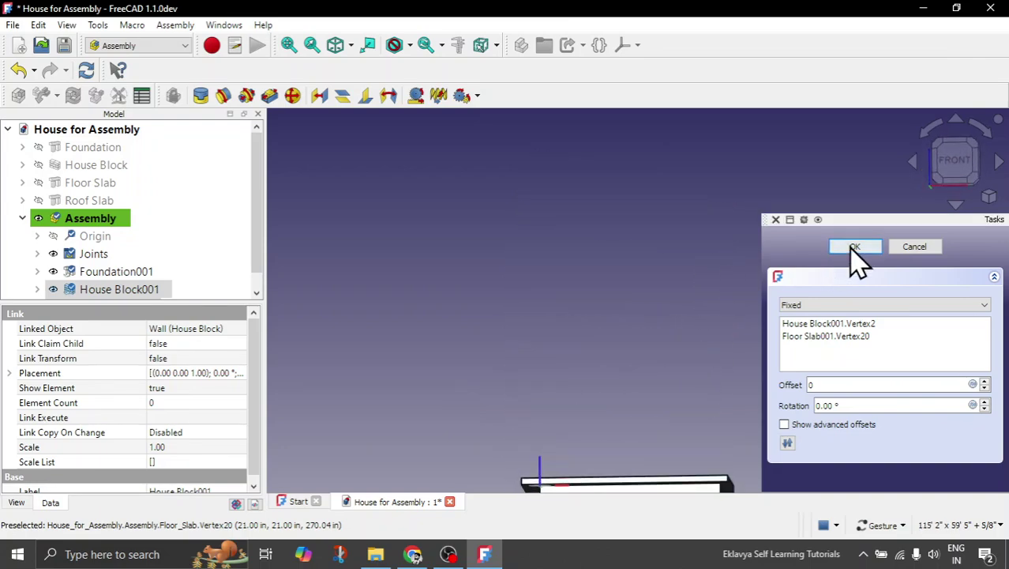
pyautogui.click(855, 247)
# - Orbit to look down on the slab and reopen the Fixed001 joint for editing
pyautogui.scroll(-2, 430, 352)
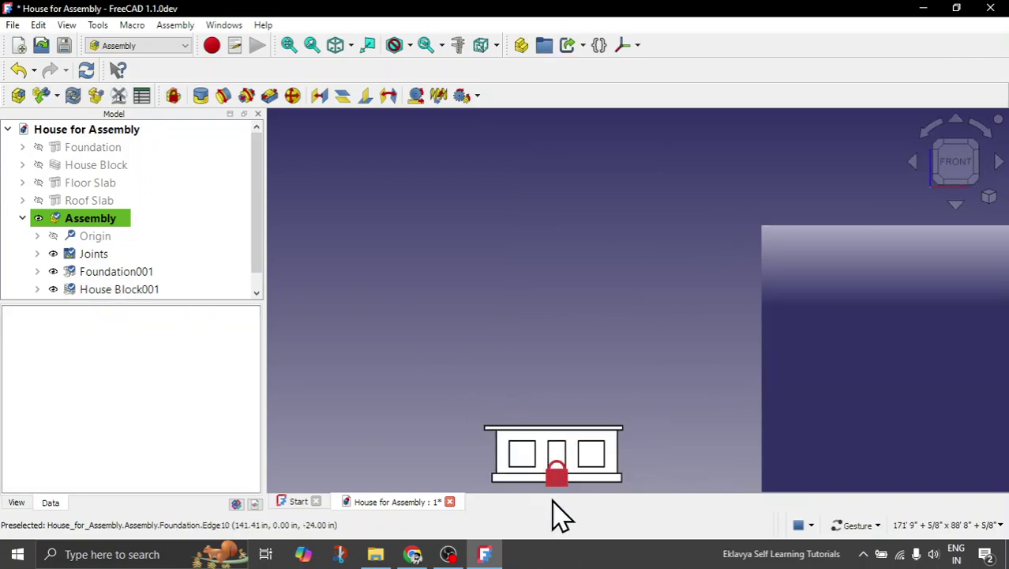
pyautogui.scroll(4, 560, 494)
pyautogui.scroll(-2, 451, 368)
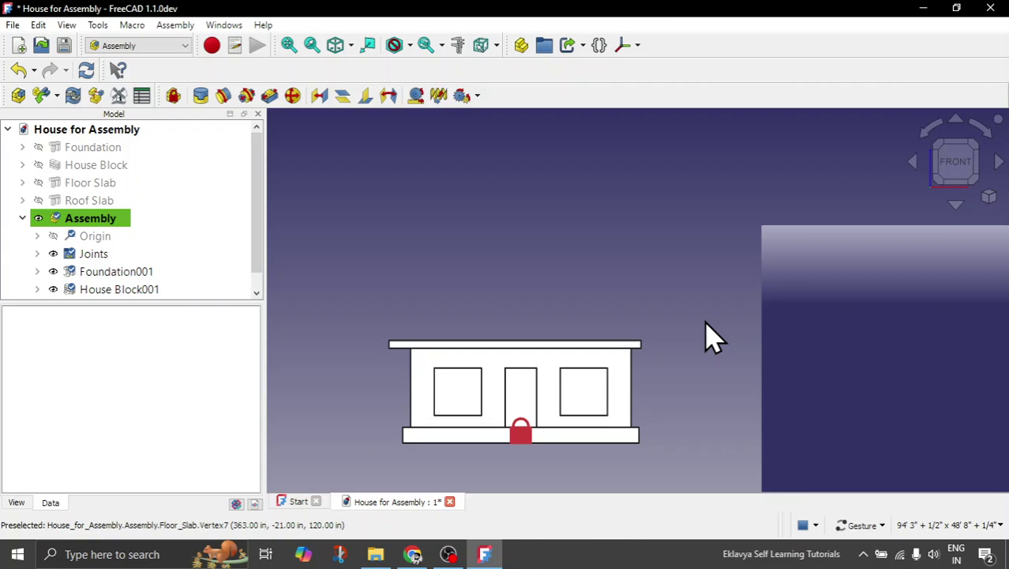
pyautogui.moveTo(712, 338); pyautogui.dragTo(600, 426)
pyautogui.scroll(-3, 541, 435)
pyautogui.scroll(3, 515, 251)
pyautogui.scroll(6, 522, 304)
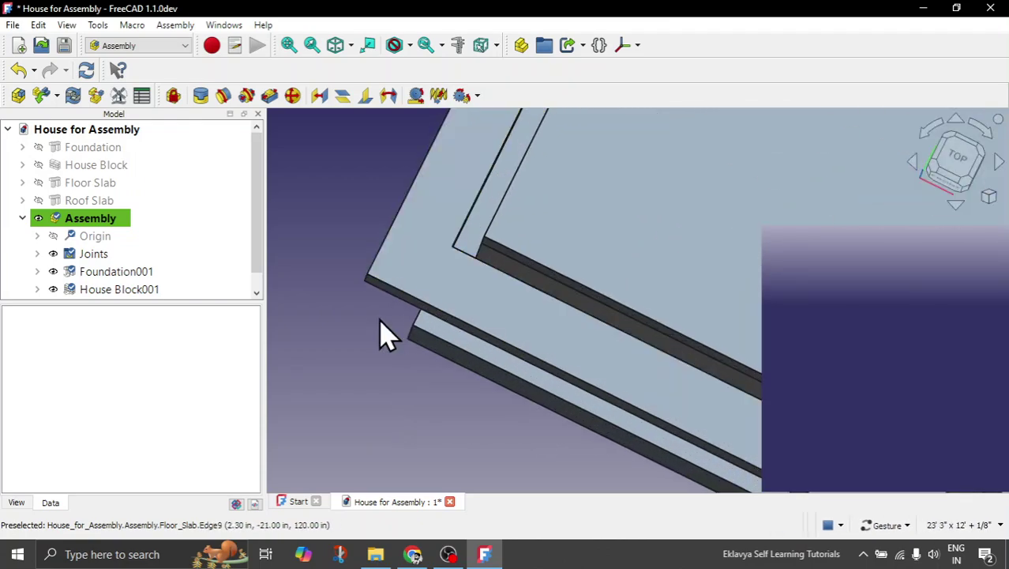
pyautogui.scroll(-6, 385, 334)
pyautogui.moveTo(557, 439); pyautogui.dragTo(563, 367)
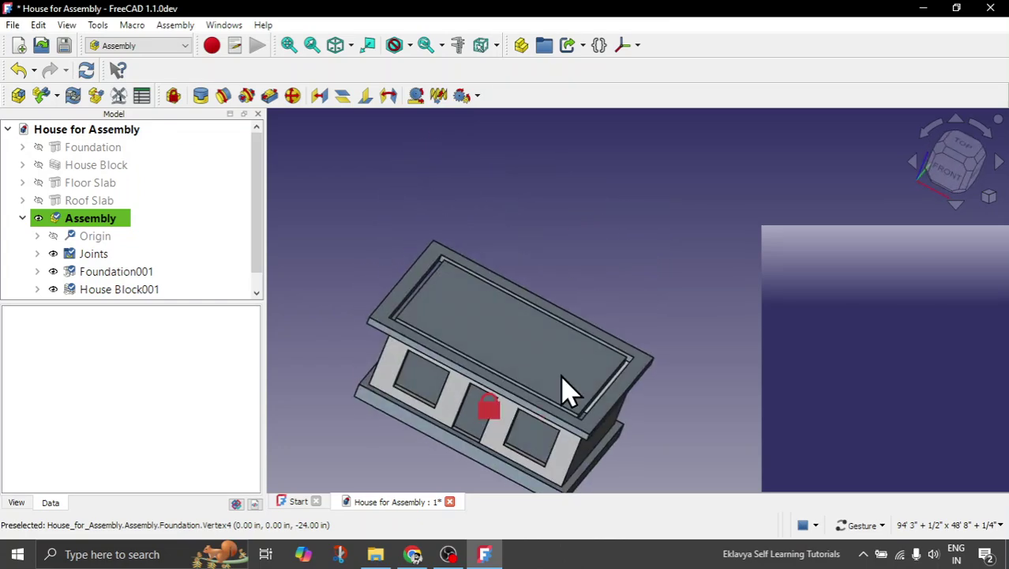
pyautogui.click(108, 234)
pyautogui.click(37, 235)
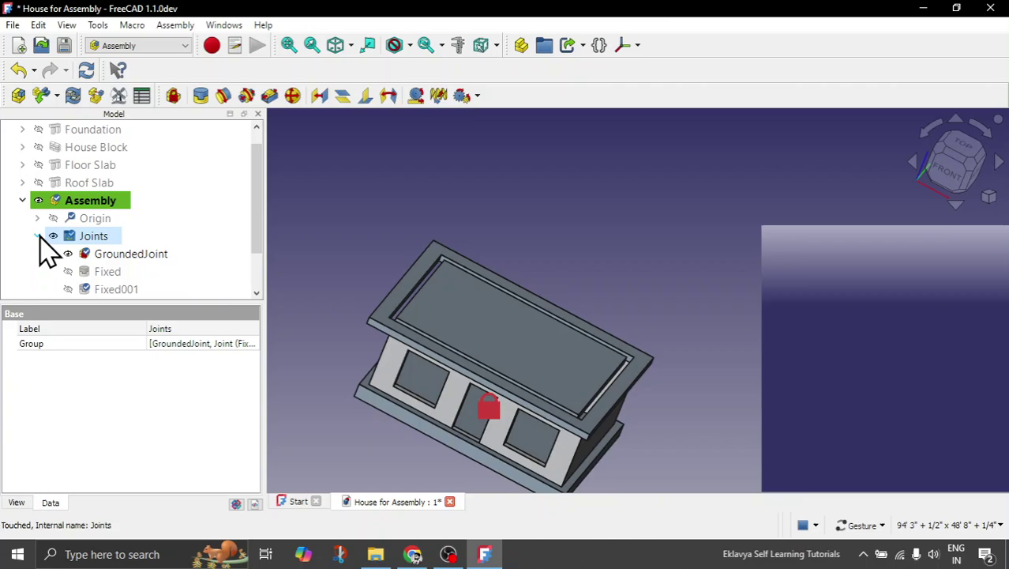
pyautogui.scroll(-1, 45, 239)
pyautogui.doubleClick(119, 239)
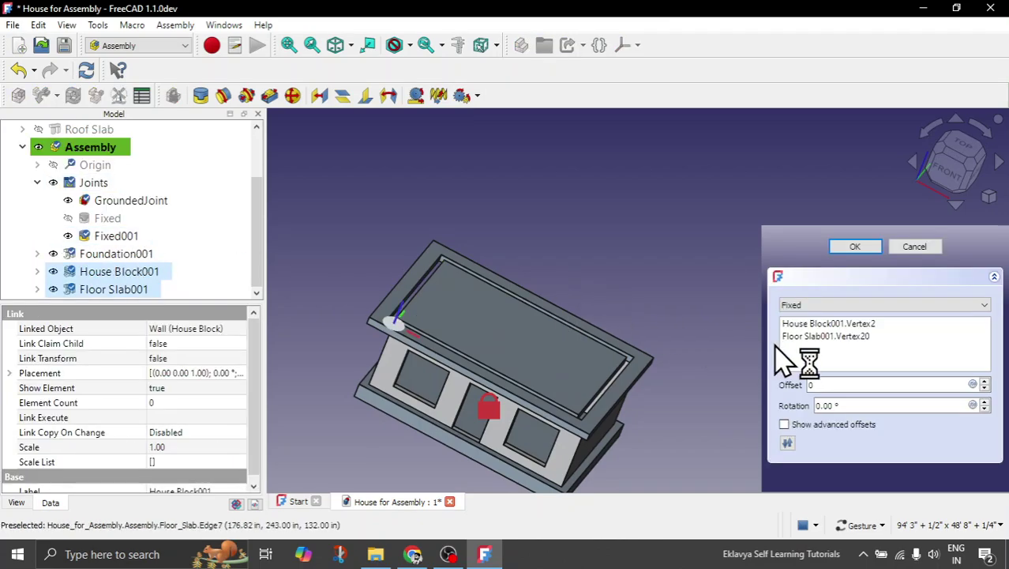
# - Remove both existing vertex elements from the Fixed001 joint
pyautogui.click(821, 324)
pyautogui.click(821, 324)
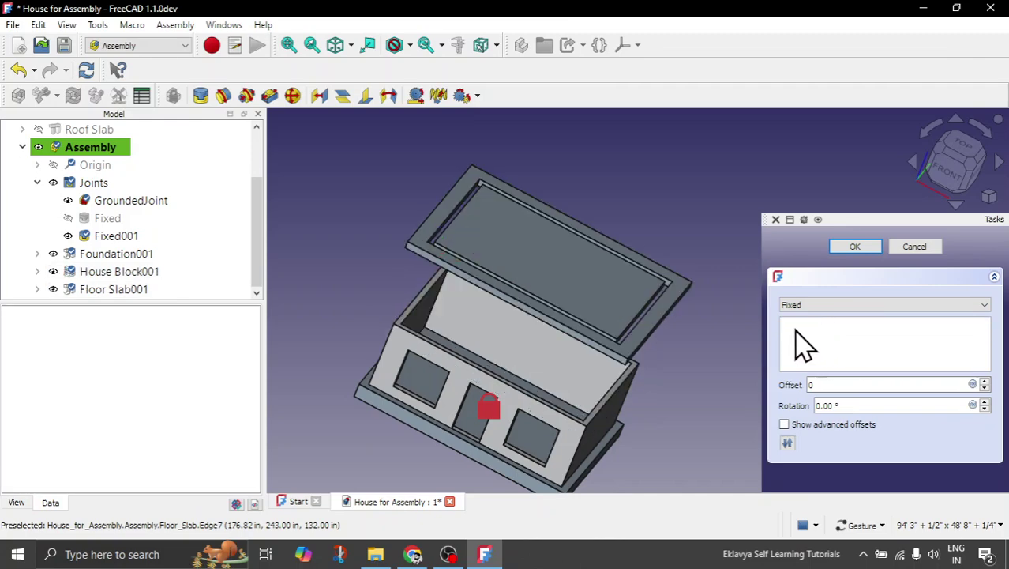
pyautogui.moveTo(500, 424); pyautogui.dragTo(468, 467)
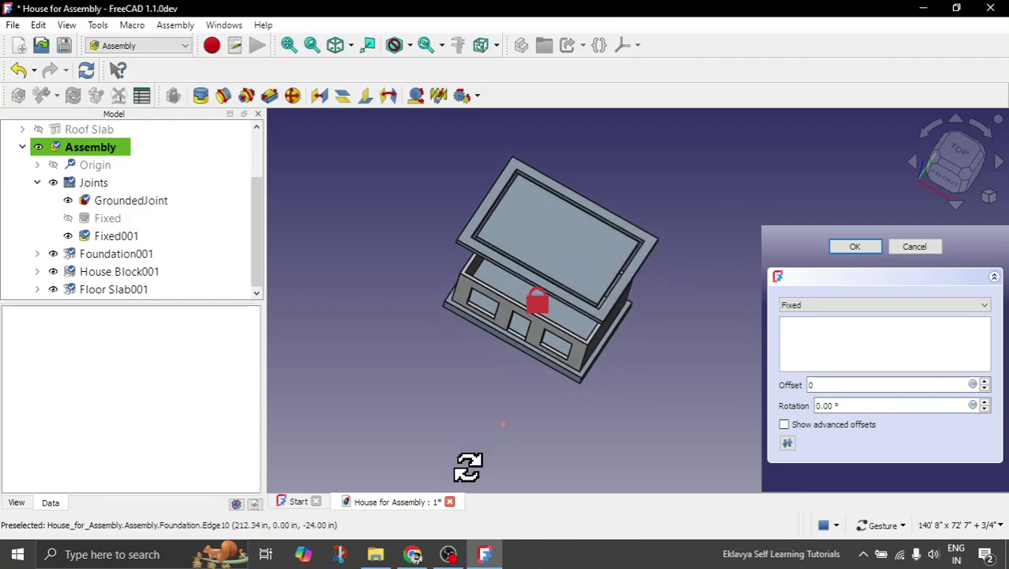
pyautogui.moveTo(468, 467); pyautogui.dragTo(492, 435)
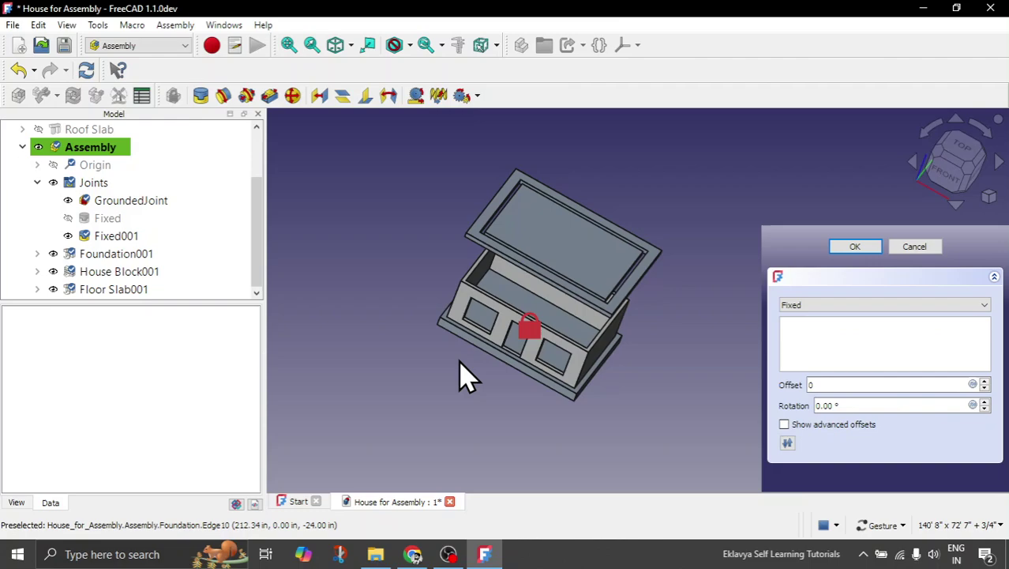
pyautogui.scroll(5, 447, 299)
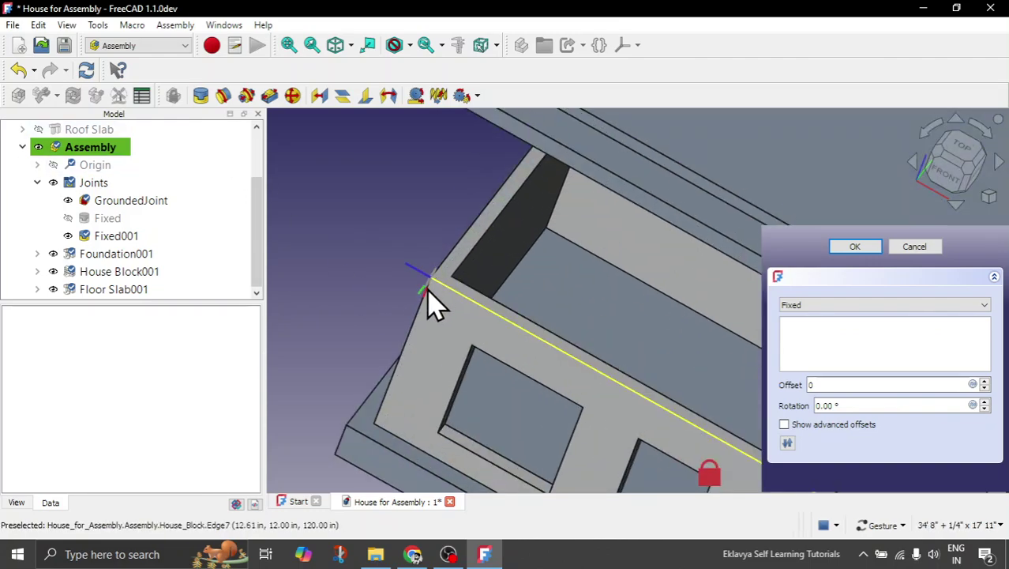
pyautogui.scroll(3, 430, 296)
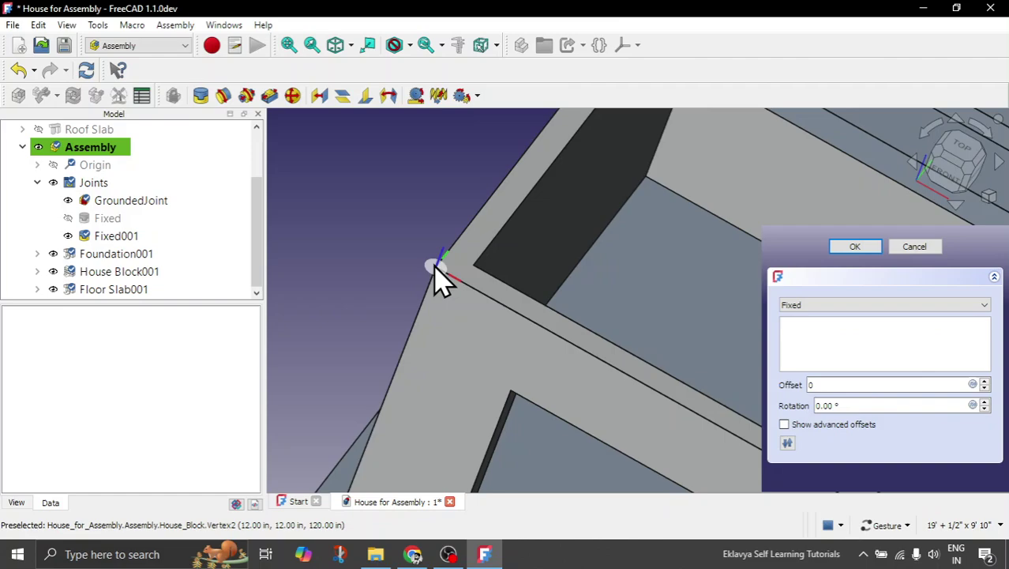
# - Rejoin House Block001.Vertex2 to Floor Slab001.Vertex10 and confirm the joint
pyautogui.click(435, 267)
pyautogui.scroll(-5, 410, 340)
pyautogui.moveTo(397, 338); pyautogui.dragTo(525, 293)
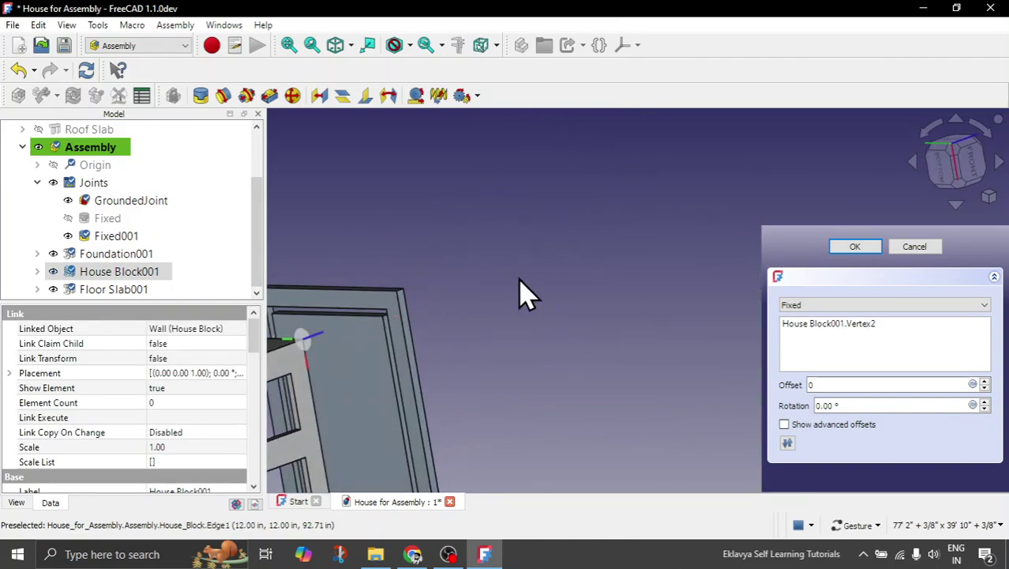
pyautogui.scroll(2, 439, 333)
pyautogui.click(446, 336)
pyautogui.scroll(-5, 602, 275)
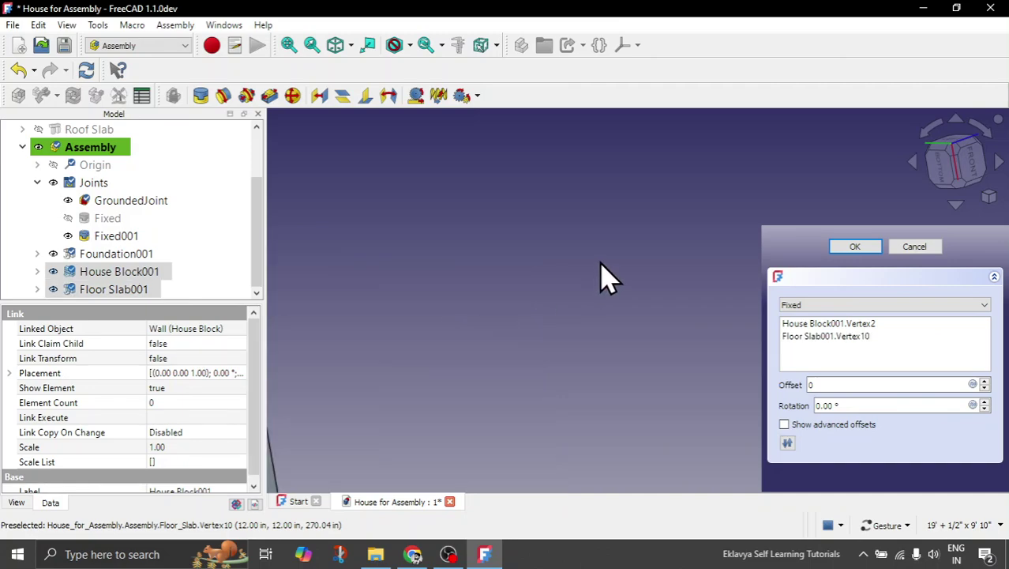
pyautogui.moveTo(597, 248); pyautogui.dragTo(461, 291)
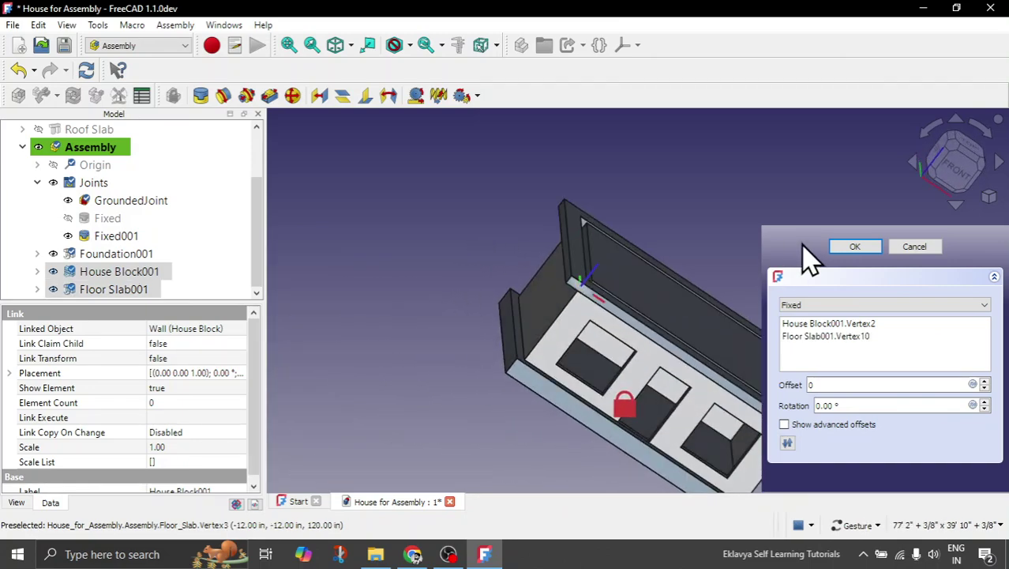
pyautogui.click(857, 247)
pyautogui.click(958, 192)
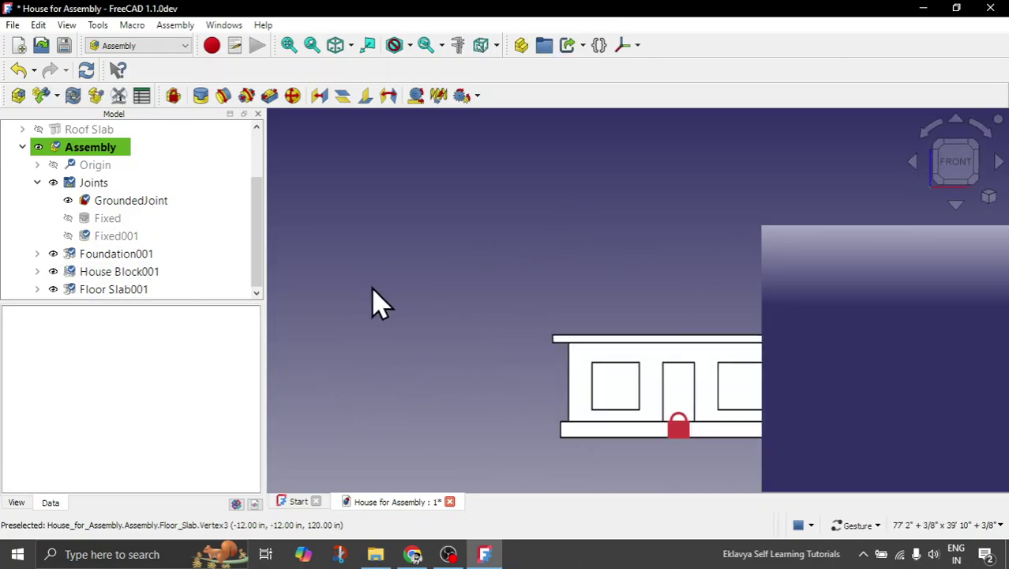
# - Insert another House Block component and drag it up above the Floor Slab
pyautogui.scroll(-3, 581, 379)
pyautogui.scroll(5, 627, 371)
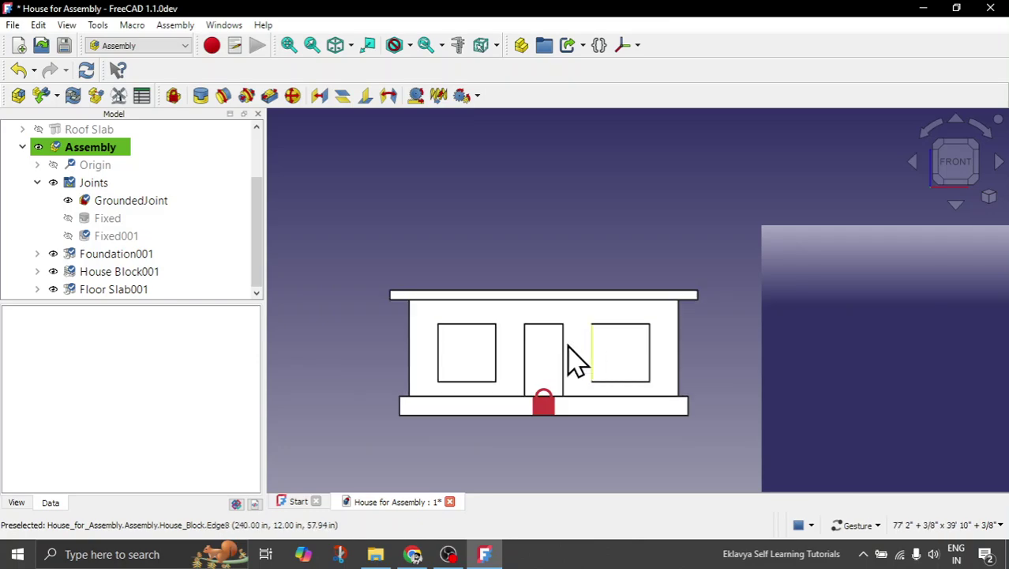
pyautogui.scroll(2, 600, 316)
pyautogui.moveTo(633, 248); pyautogui.dragTo(600, 378)
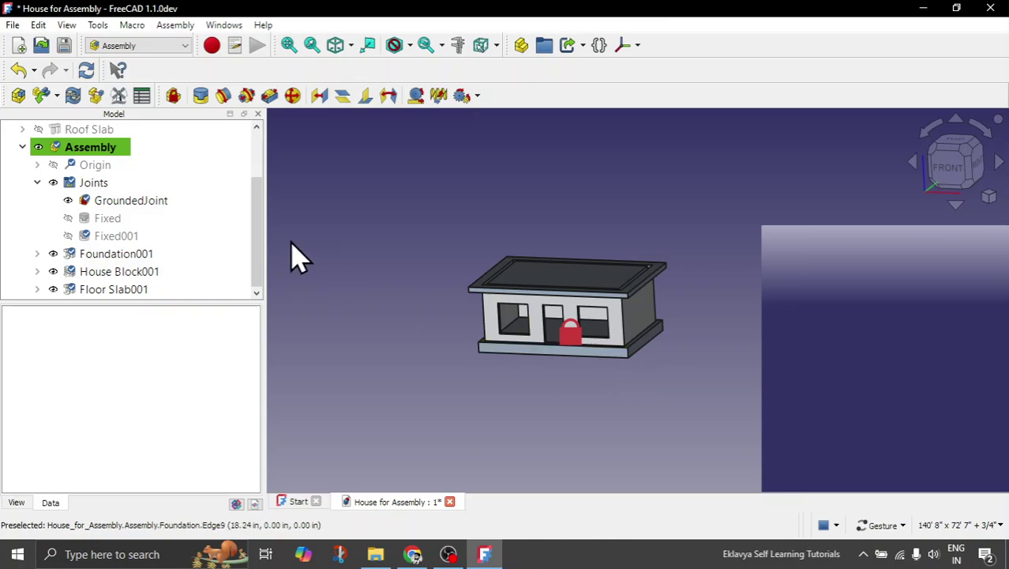
pyautogui.click(39, 95)
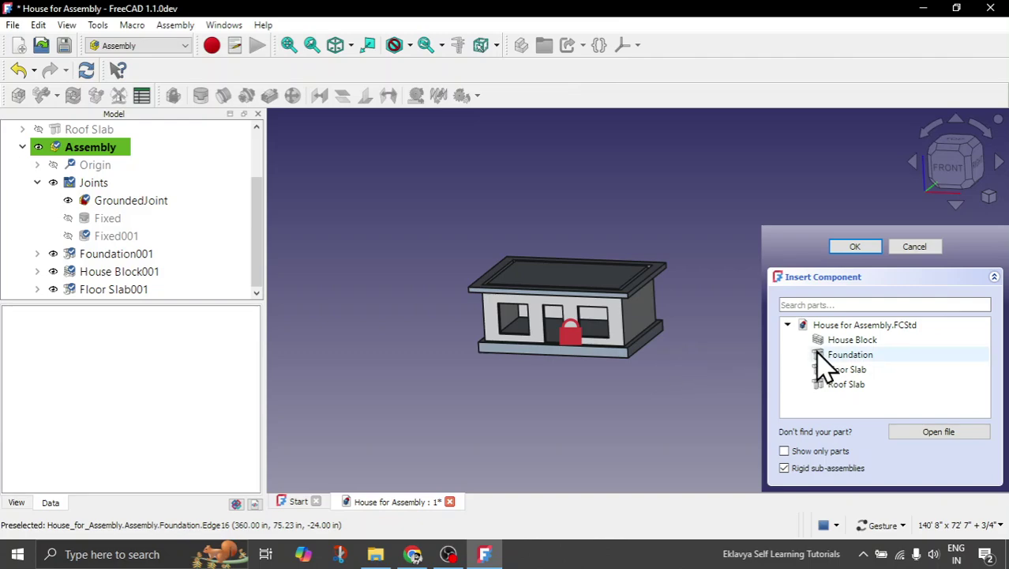
pyautogui.click(876, 343)
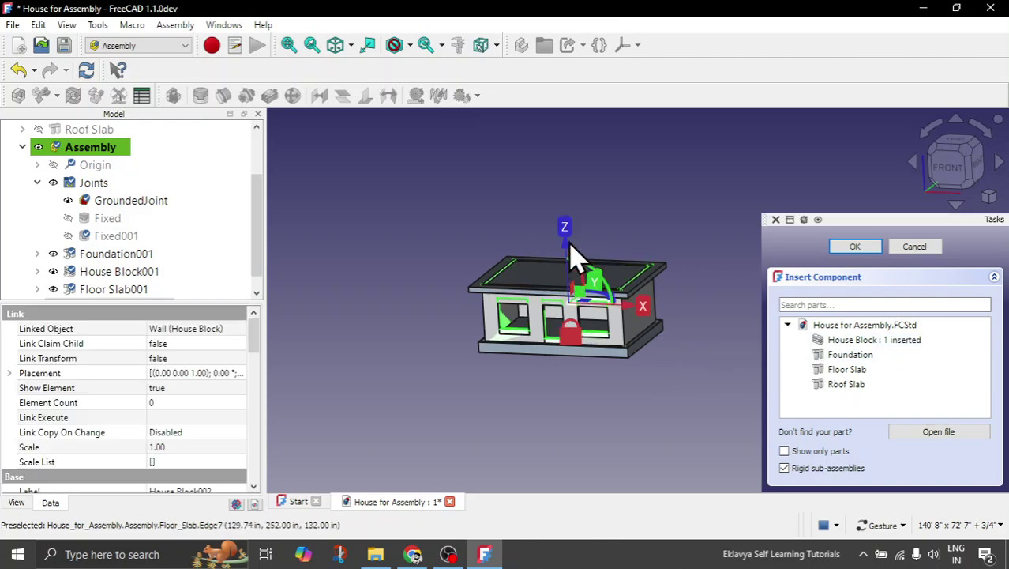
pyautogui.click(565, 162)
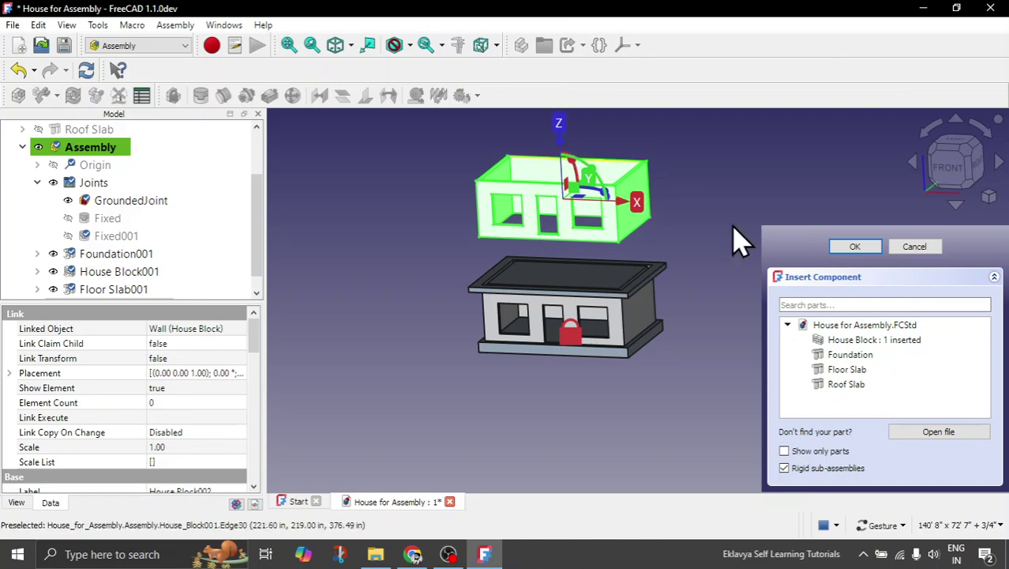
pyautogui.click(853, 246)
pyautogui.moveTo(833, 286); pyautogui.dragTo(691, 404)
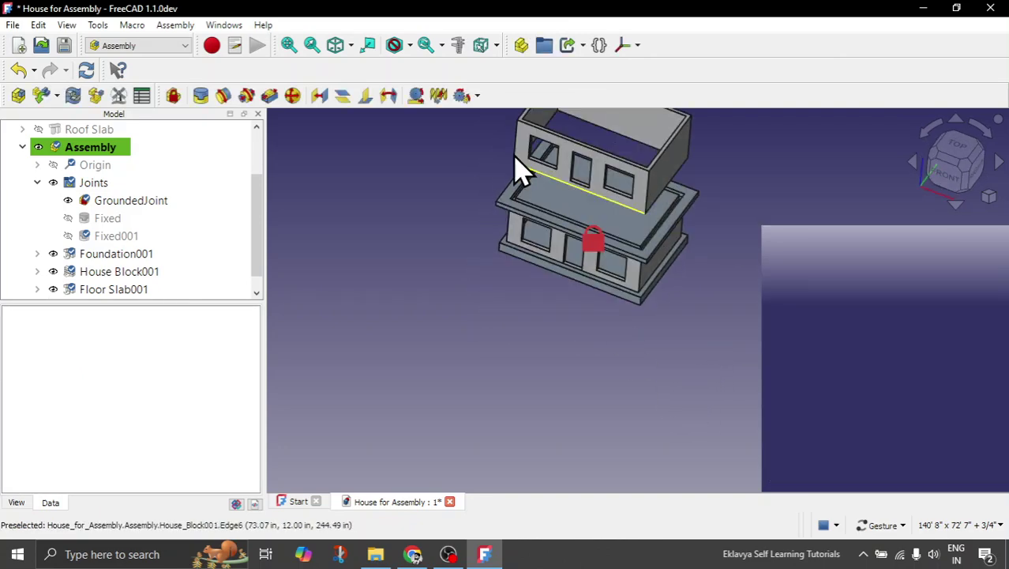
pyautogui.scroll(8, 521, 237)
pyautogui.scroll(-5, 540, 336)
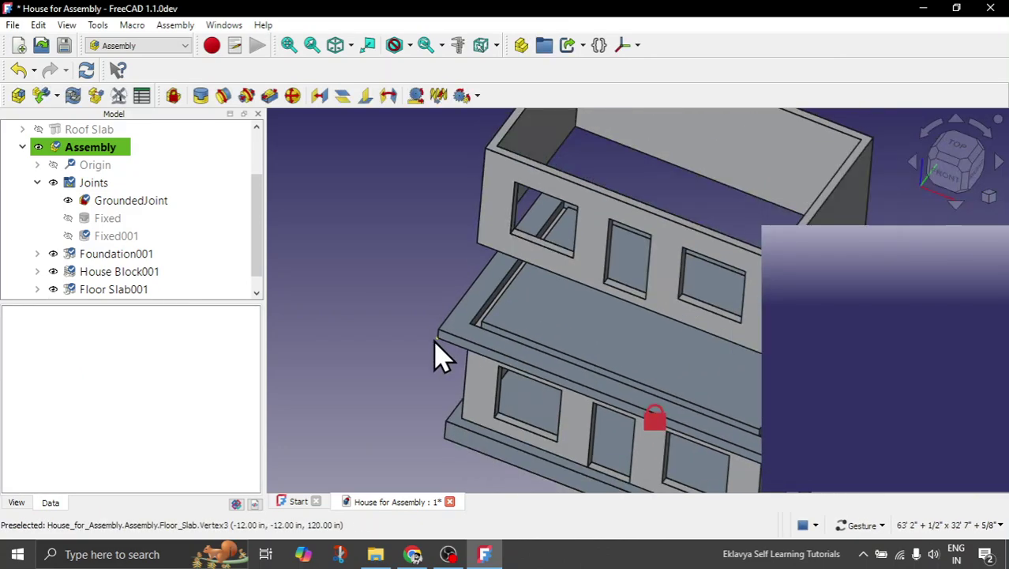
# - Fix House Block002.Vertex1 to Floor Slab001.Vertex14 with a Fixed joint offset of 1
pyautogui.click(201, 98)
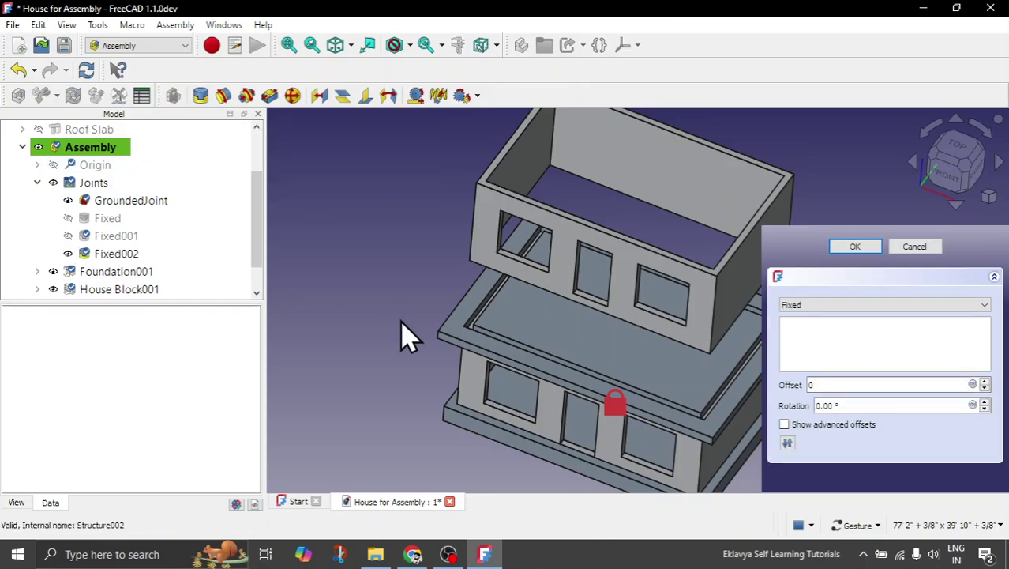
pyautogui.scroll(5, 474, 348)
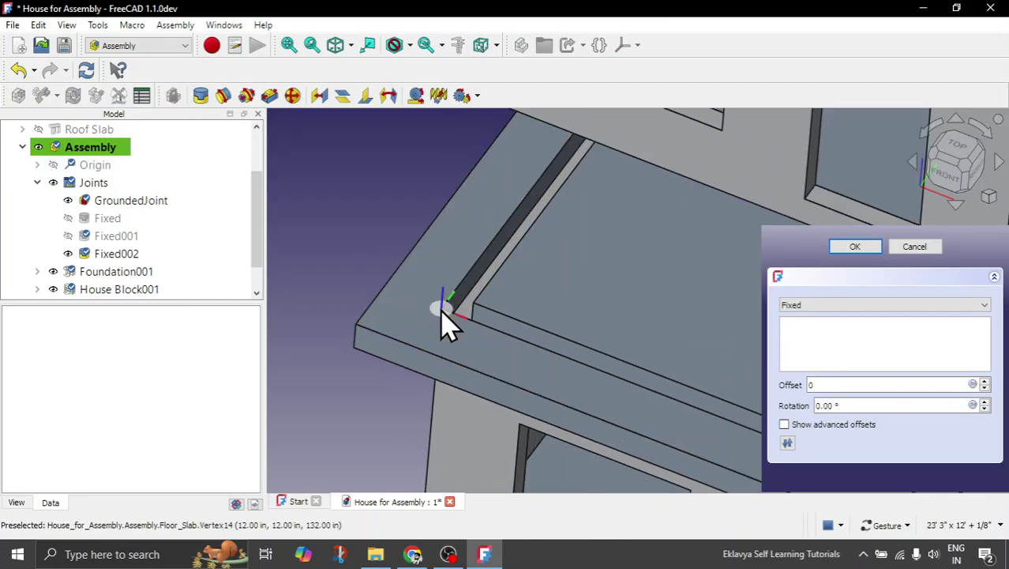
pyautogui.click(442, 313)
pyautogui.scroll(-4, 410, 363)
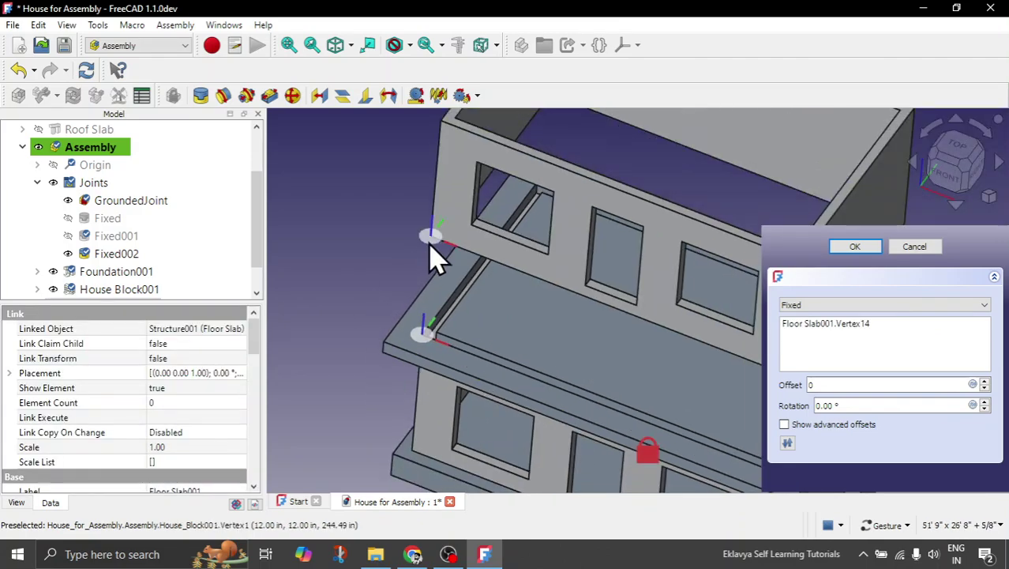
pyautogui.click(430, 242)
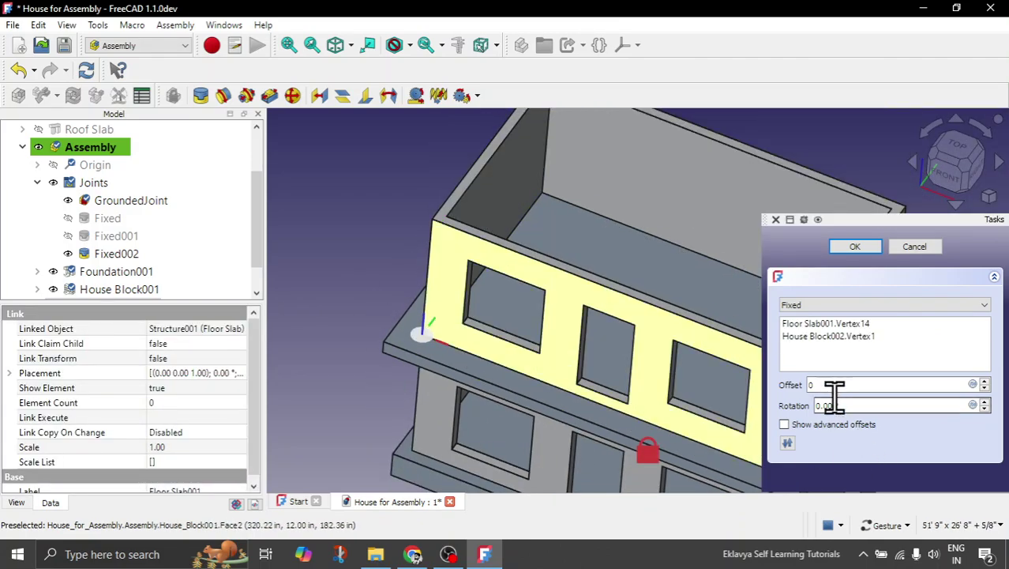
pyautogui.write('1')
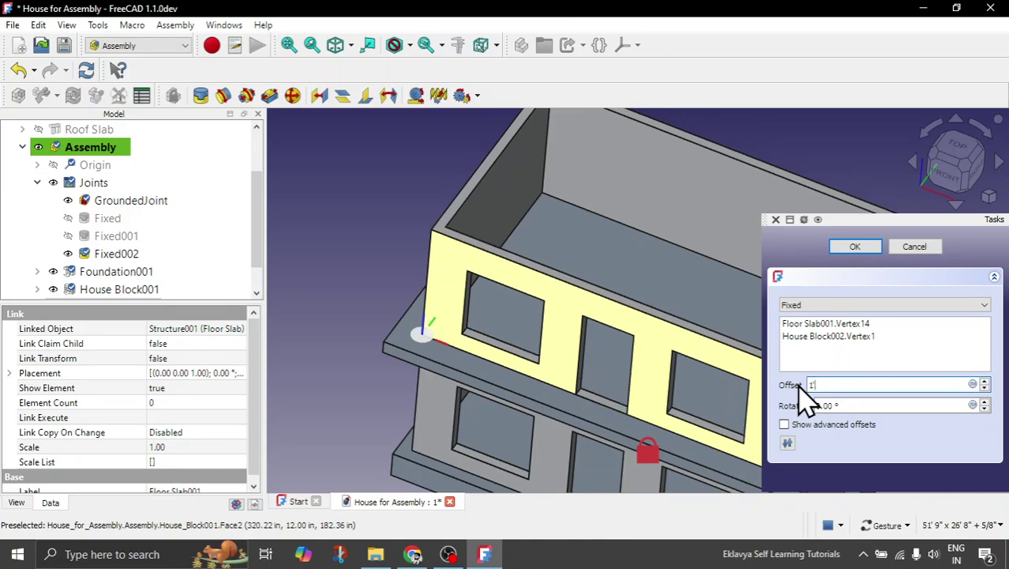
pyautogui.click(854, 248)
pyautogui.scroll(-5, 474, 355)
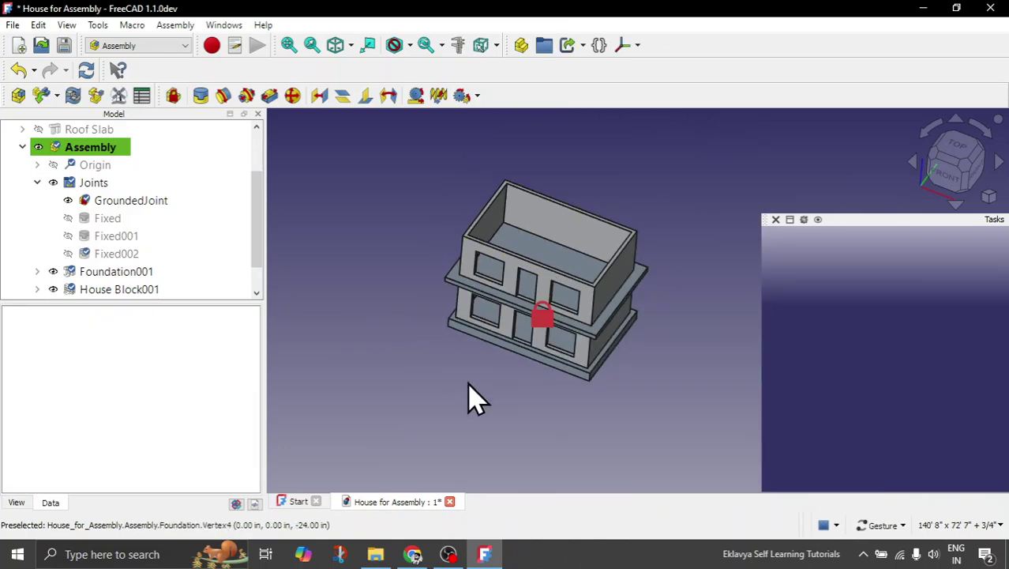
pyautogui.moveTo(469, 396); pyautogui.dragTo(518, 414)
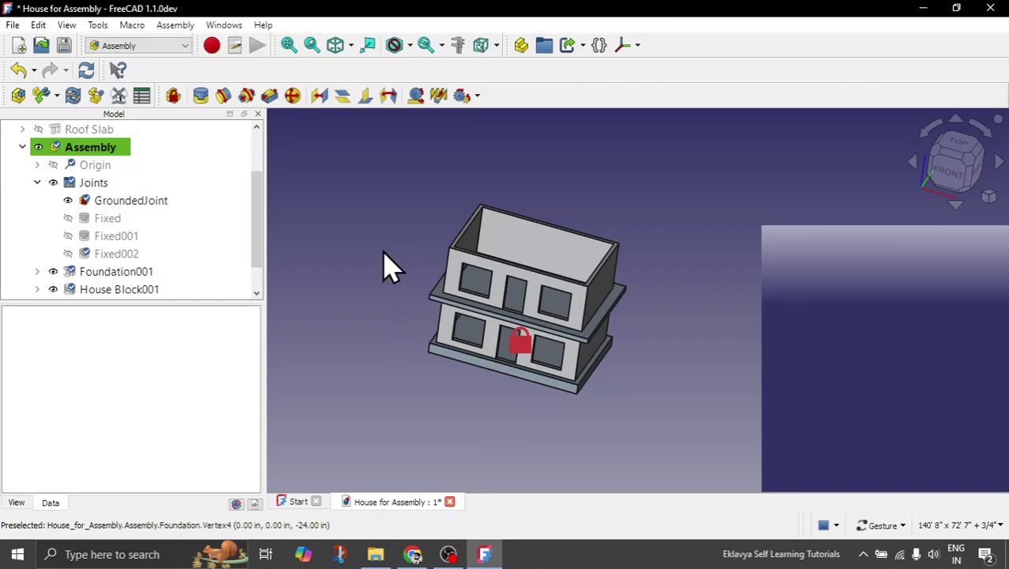
# - Insert the Roof Slab component and drag it up along Z above the upper block
pyautogui.click(39, 94)
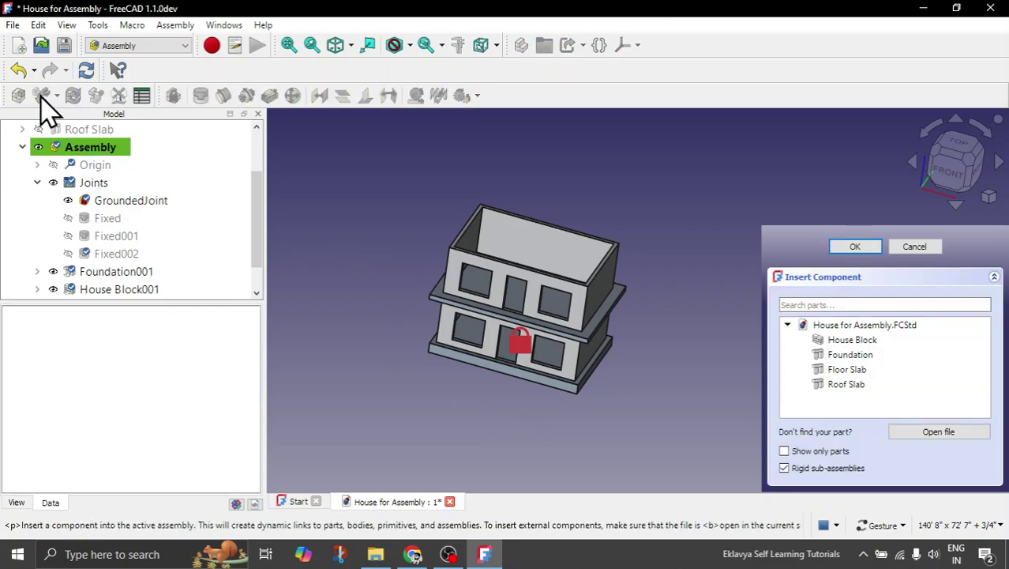
pyautogui.click(869, 385)
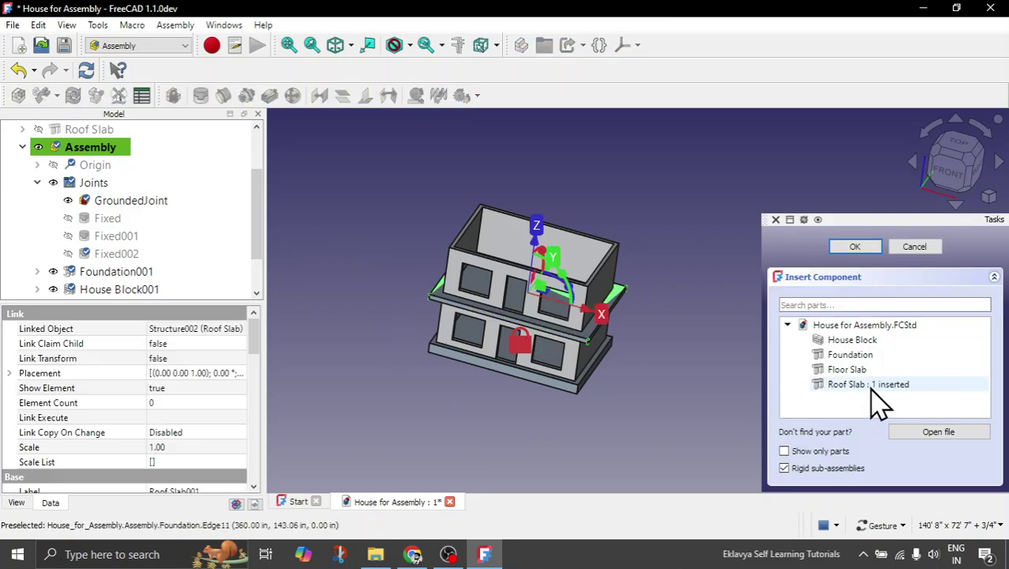
pyautogui.moveTo(535, 245); pyautogui.dragTo(567, 150)
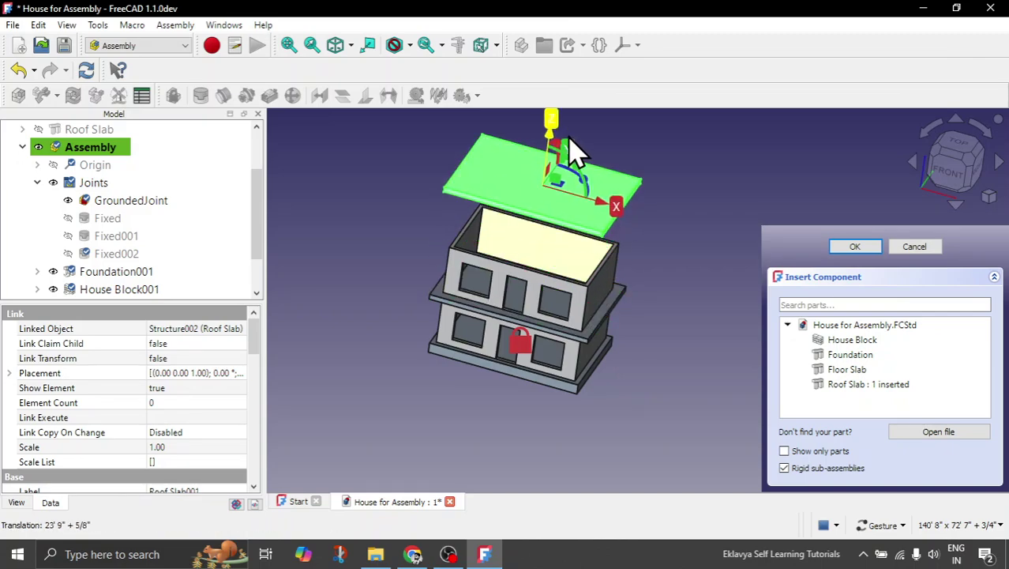
pyautogui.click(852, 244)
pyautogui.scroll(-2, 663, 379)
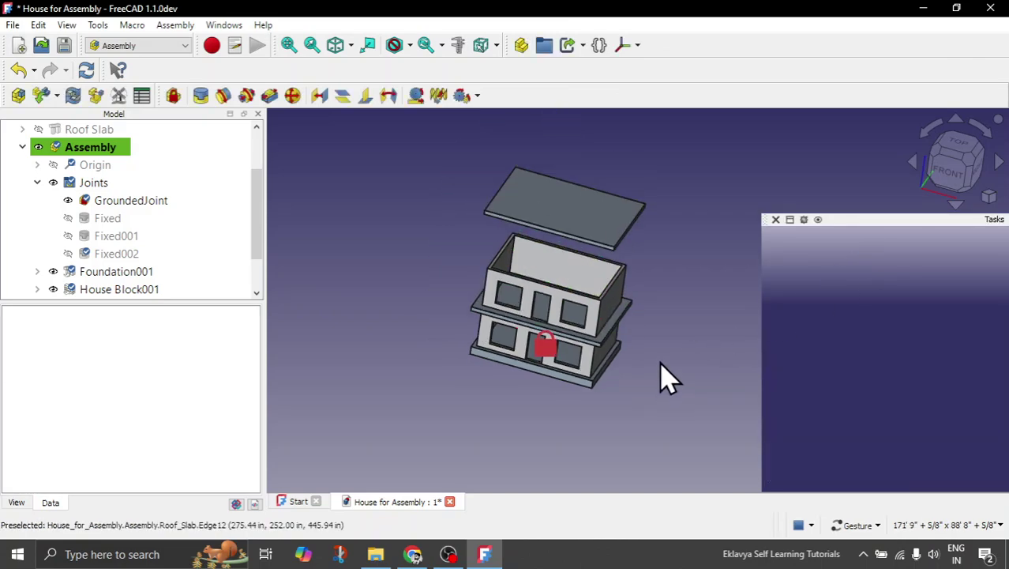
pyautogui.moveTo(663, 371); pyautogui.dragTo(653, 341)
pyautogui.scroll(3, 557, 273)
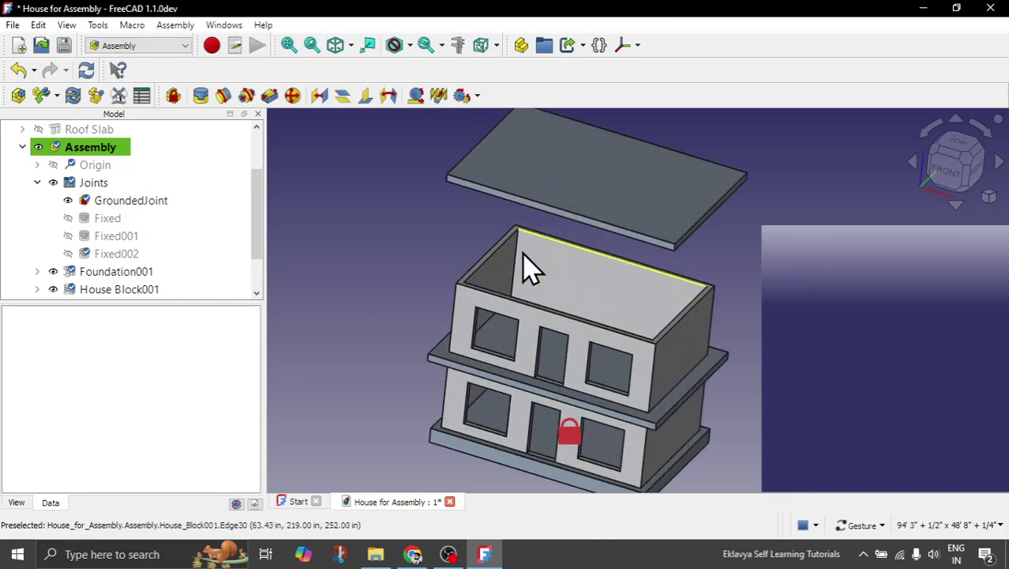
# - Start a Fixed joint linking House Block002.Vertex2 to Roof Slab001.Vertex3
pyautogui.click(201, 98)
pyautogui.scroll(5, 482, 293)
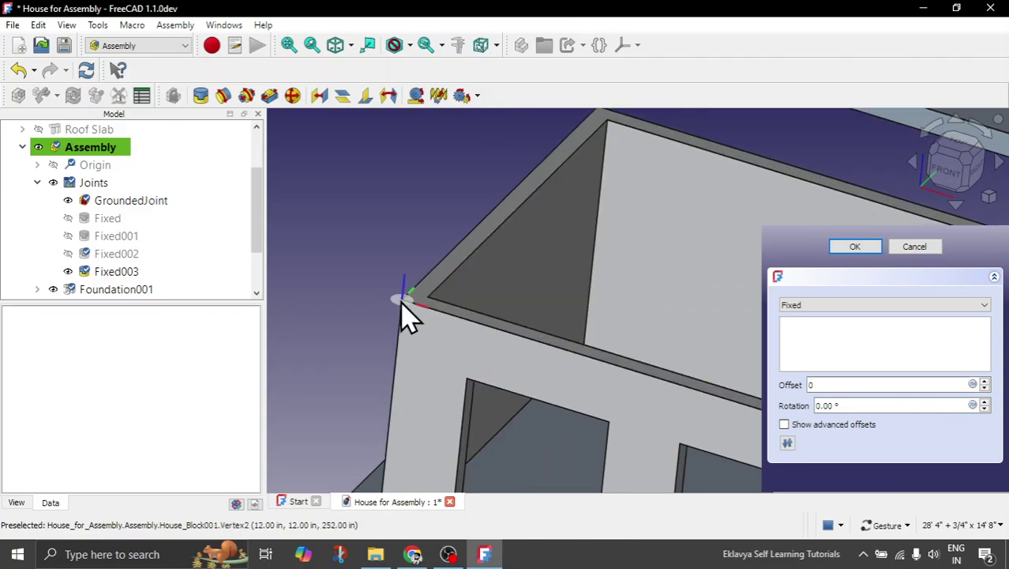
pyautogui.click(406, 315)
pyautogui.scroll(-5, 407, 315)
pyautogui.scroll(6, 401, 275)
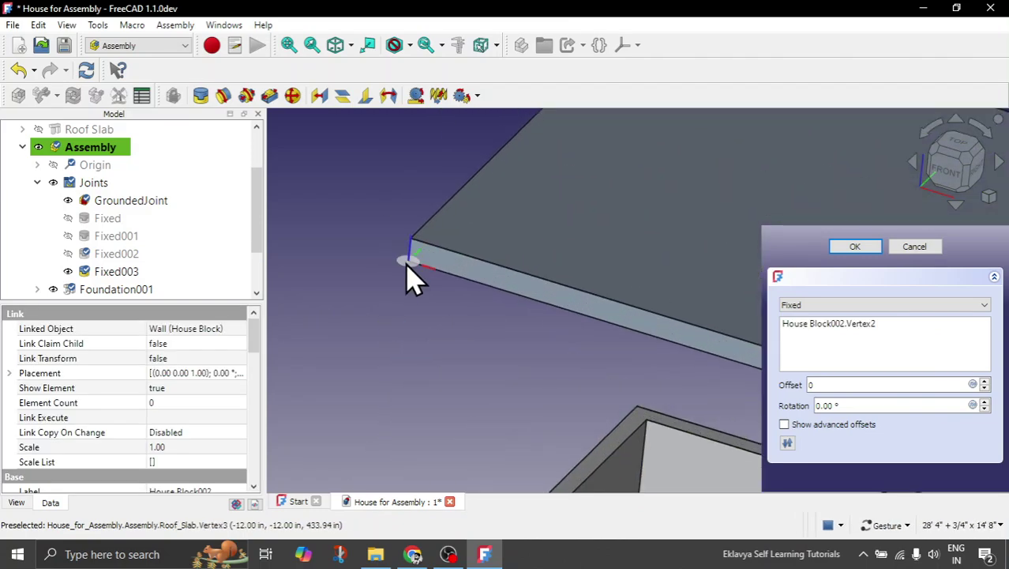
pyautogui.click(407, 267)
pyautogui.scroll(-4, 400, 243)
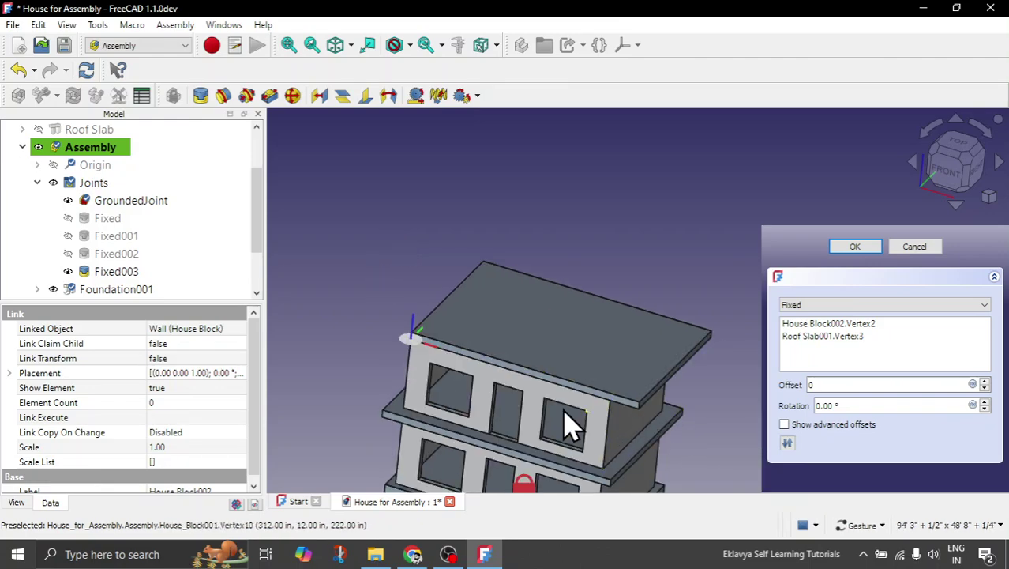
# - Show the advanced offsets and open the Offset1 placement settings
pyautogui.scroll(-1, 484, 203)
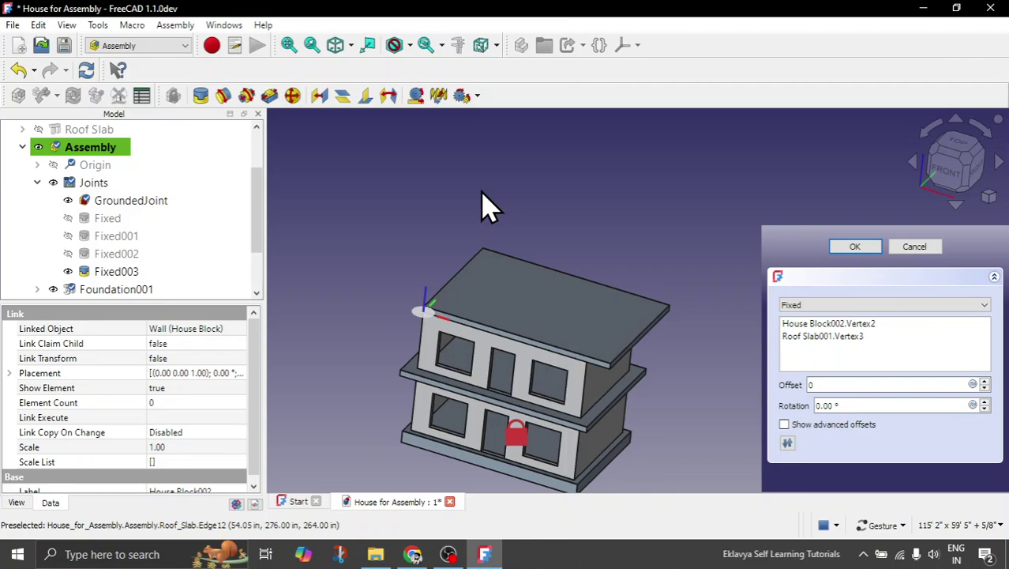
pyautogui.click(784, 425)
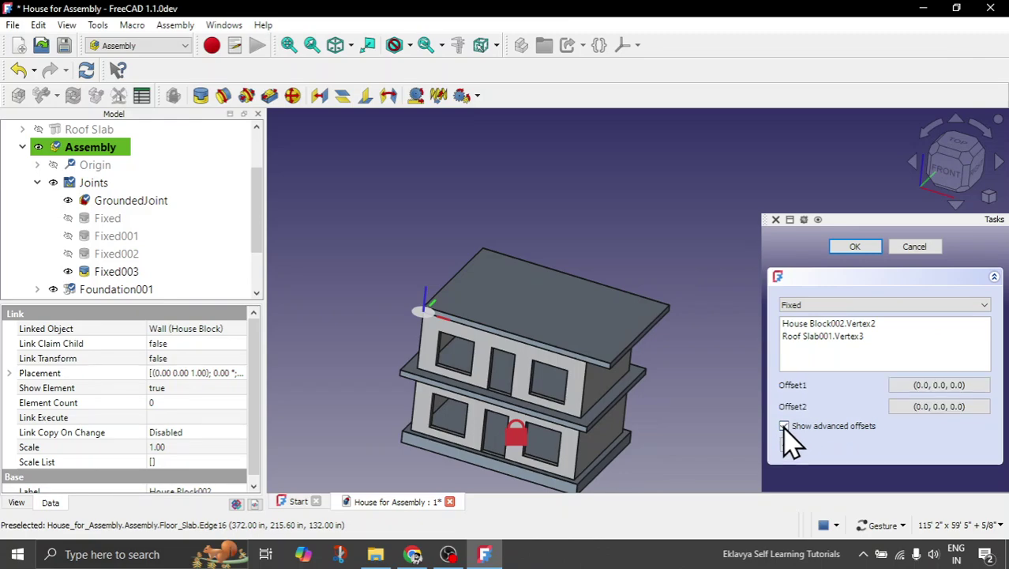
pyautogui.click(941, 384)
# - Offset joint Fixed003 by -2' in X and Y and finish the joint
pyautogui.moveTo(415, 81); pyautogui.dragTo(767, 146)
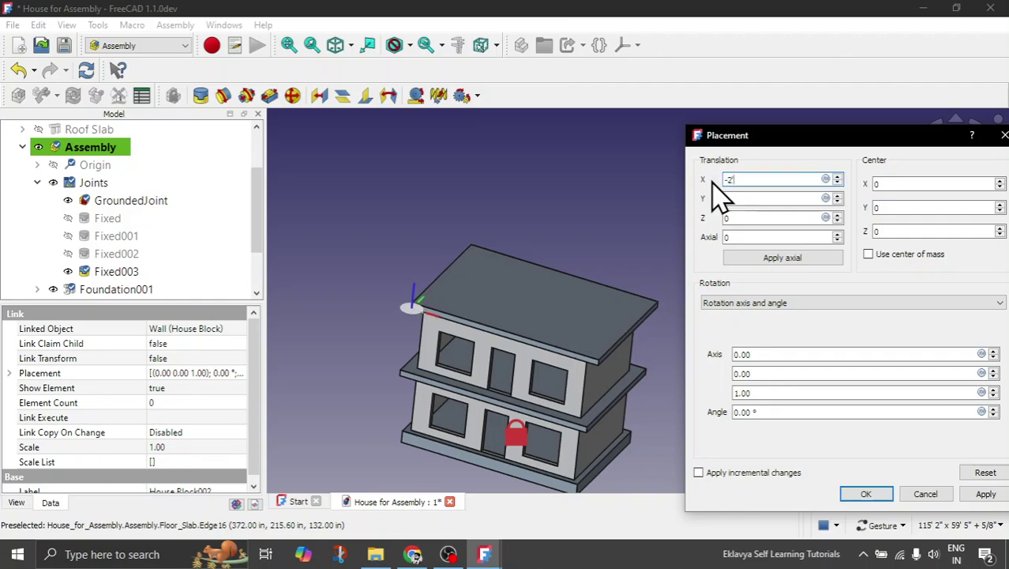
pyautogui.write('-2')
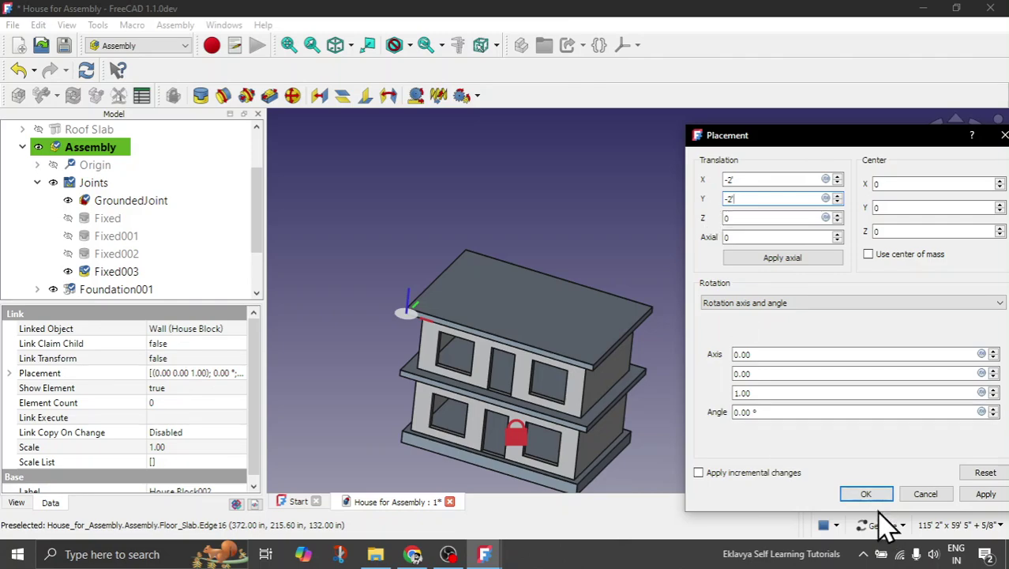
pyautogui.click(866, 493)
pyautogui.click(855, 246)
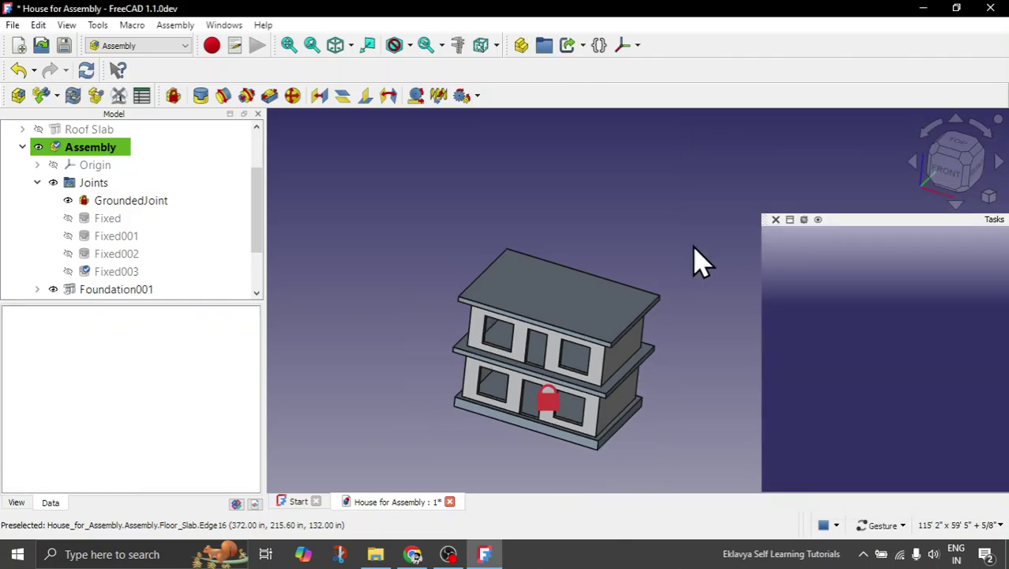
pyautogui.moveTo(698, 262); pyautogui.dragTo(707, 303)
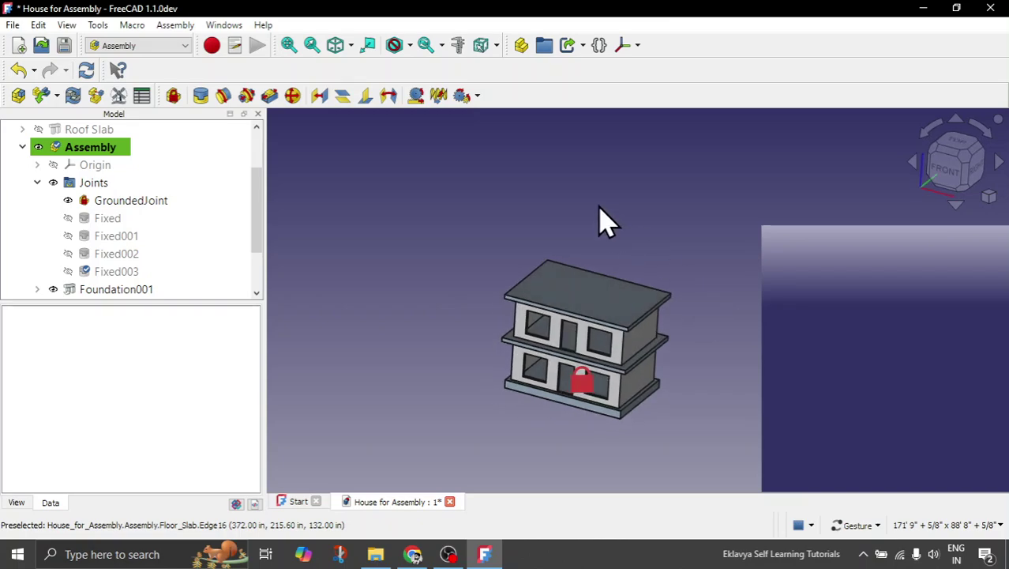
# - Create a radial exploded view with the parts spread upward along Z
pyautogui.click(38, 184)
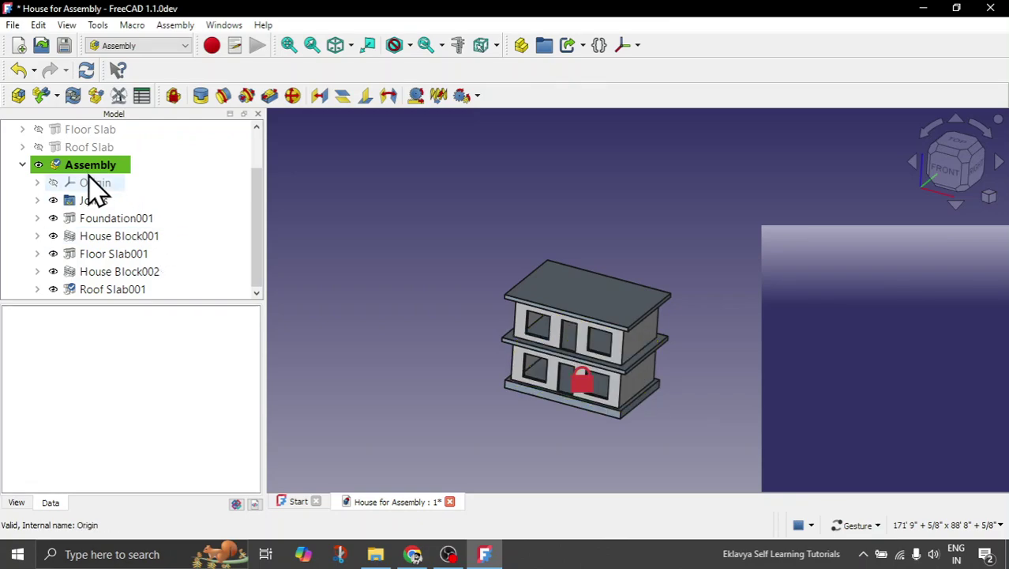
pyautogui.click(96, 96)
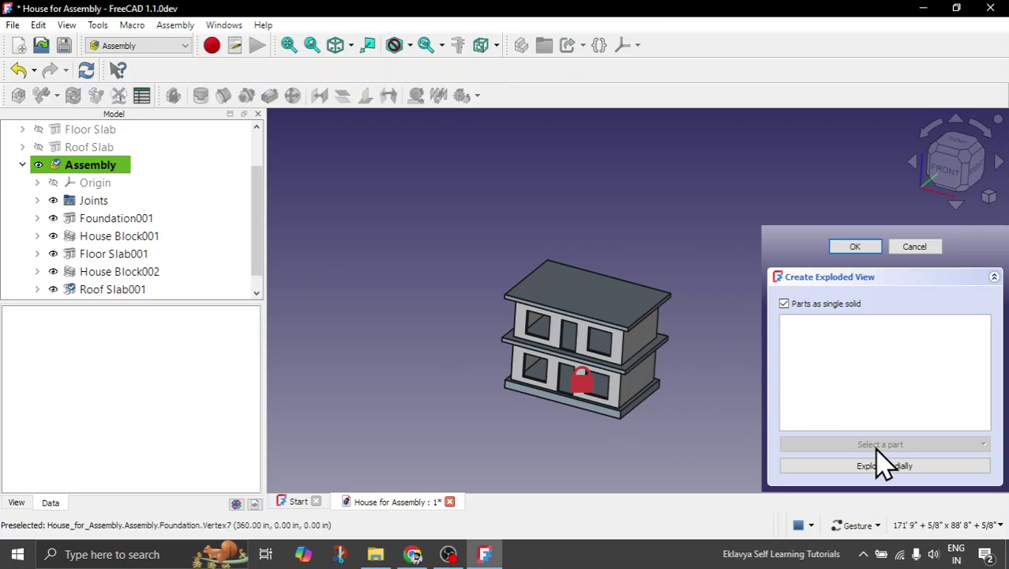
pyautogui.click(904, 468)
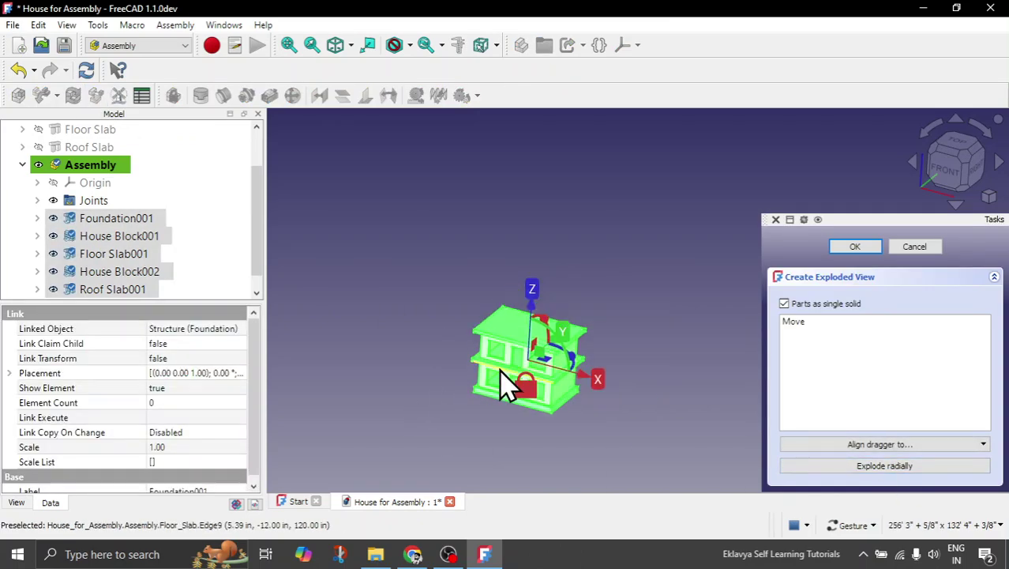
pyautogui.moveTo(533, 308); pyautogui.dragTo(604, 254)
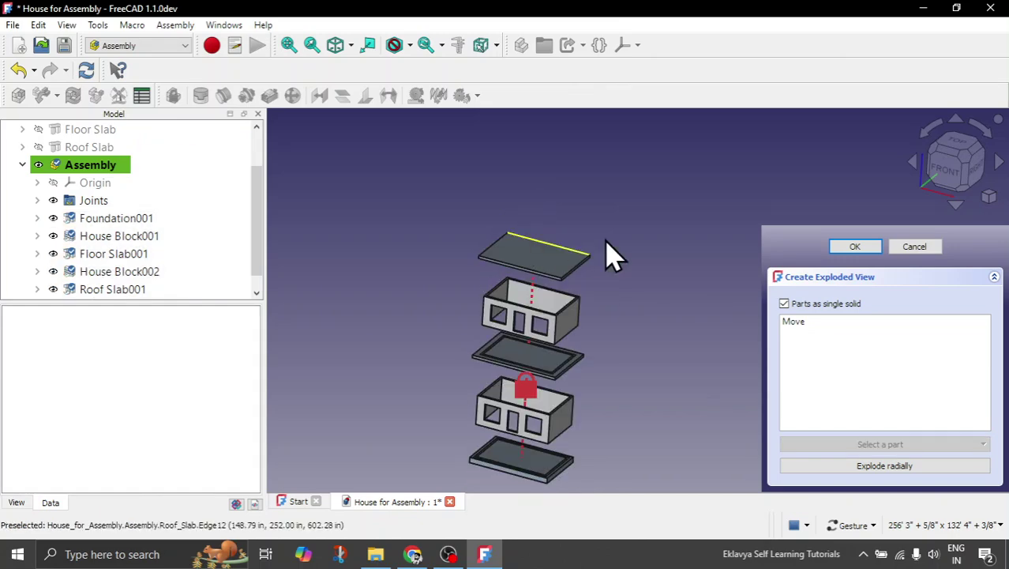
pyautogui.scroll(-3, 576, 354)
pyautogui.scroll(5, 576, 354)
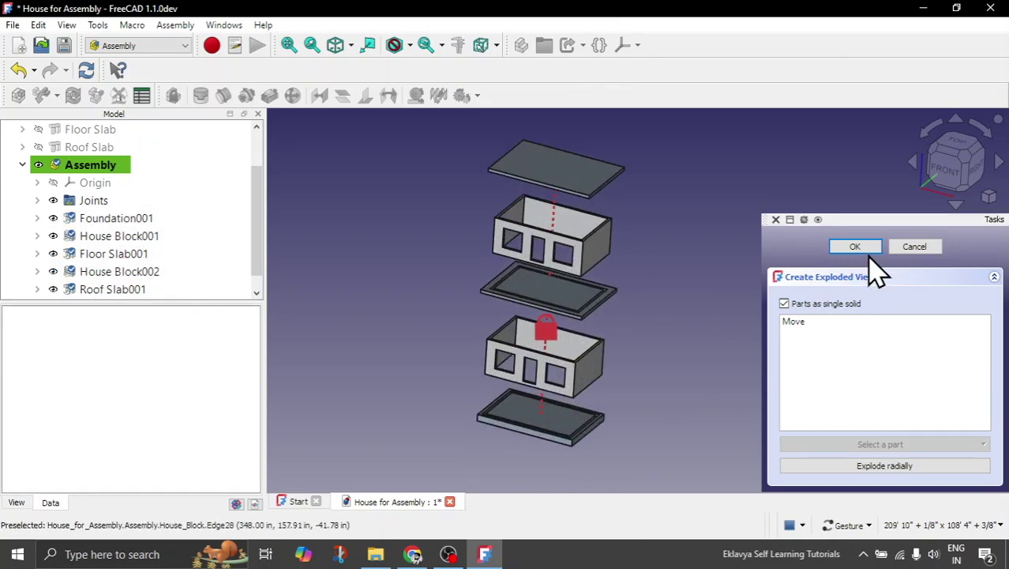
pyautogui.click(857, 247)
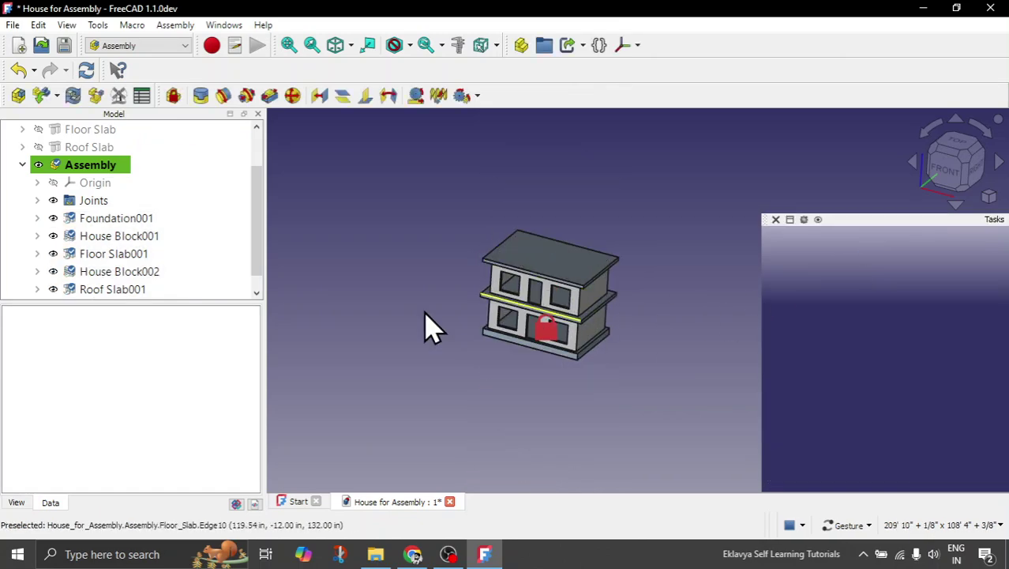
# - Expand the new Exploded_Views group to reveal its Exploded_View, then select the Assembly
pyautogui.scroll(-1, 185, 263)
pyautogui.click(119, 289)
pyautogui.click(37, 290)
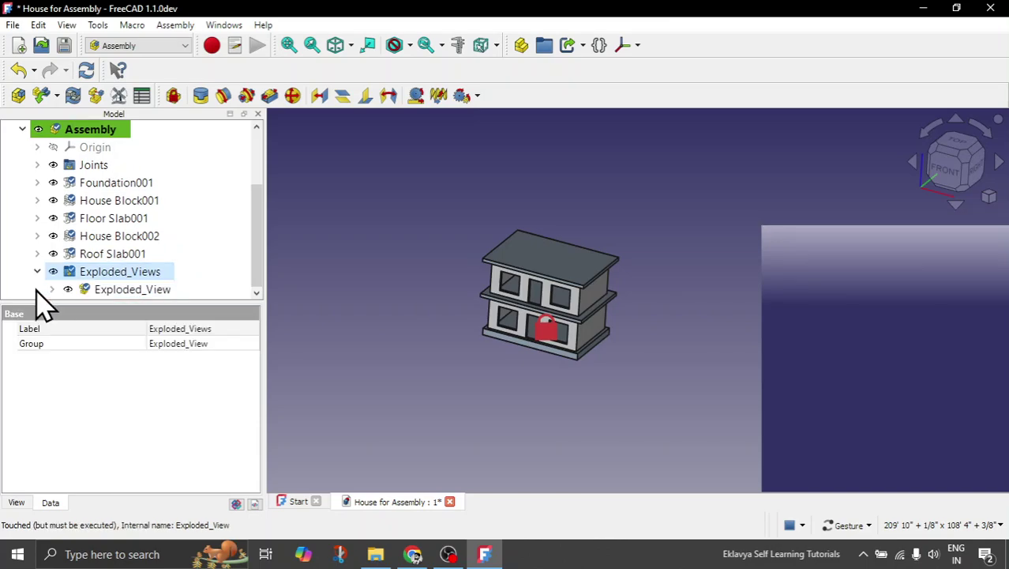
pyautogui.click(92, 133)
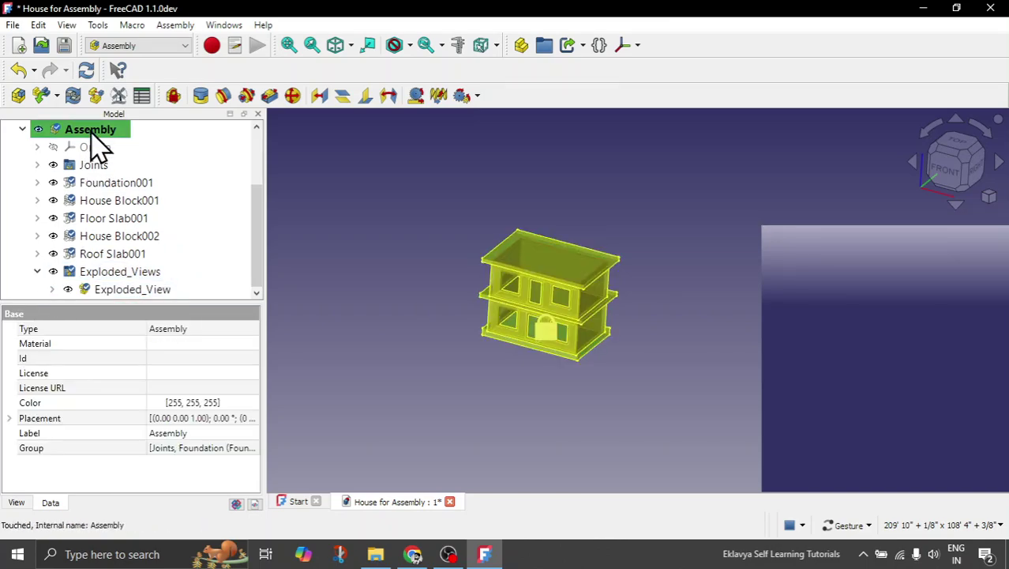
pyautogui.scroll(2, 498, 339)
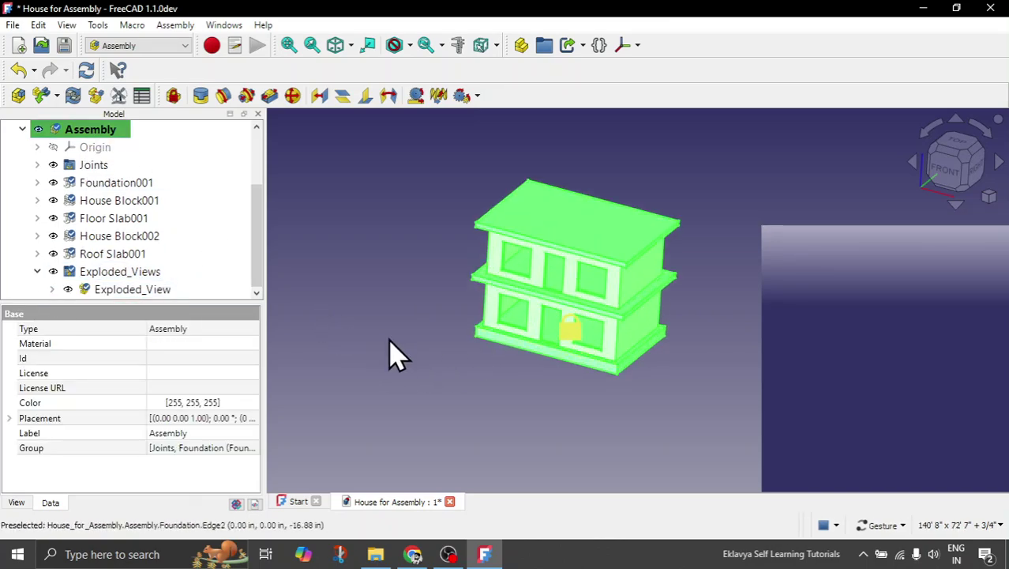
pyautogui.scroll(1, 95, 190)
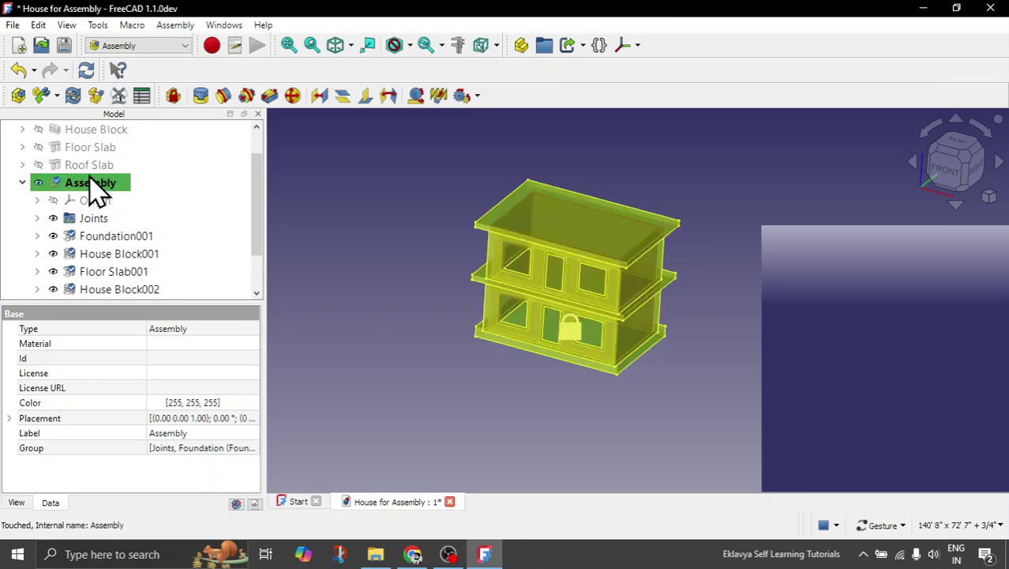
# - Reactivate the Assembly and start a bill of materials without the Description and File Name columns
pyautogui.doubleClick(92, 182)
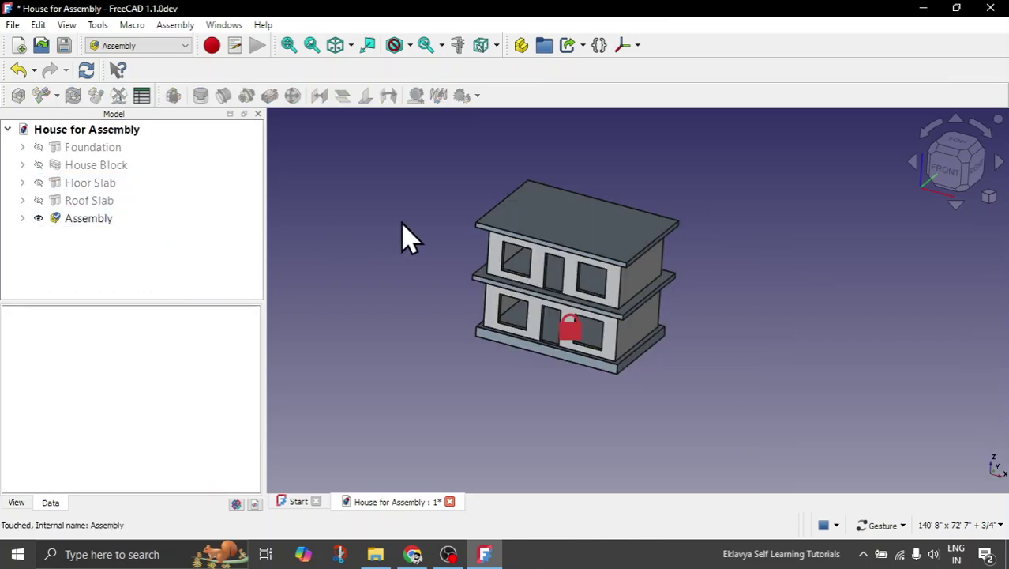
pyautogui.doubleClick(90, 221)
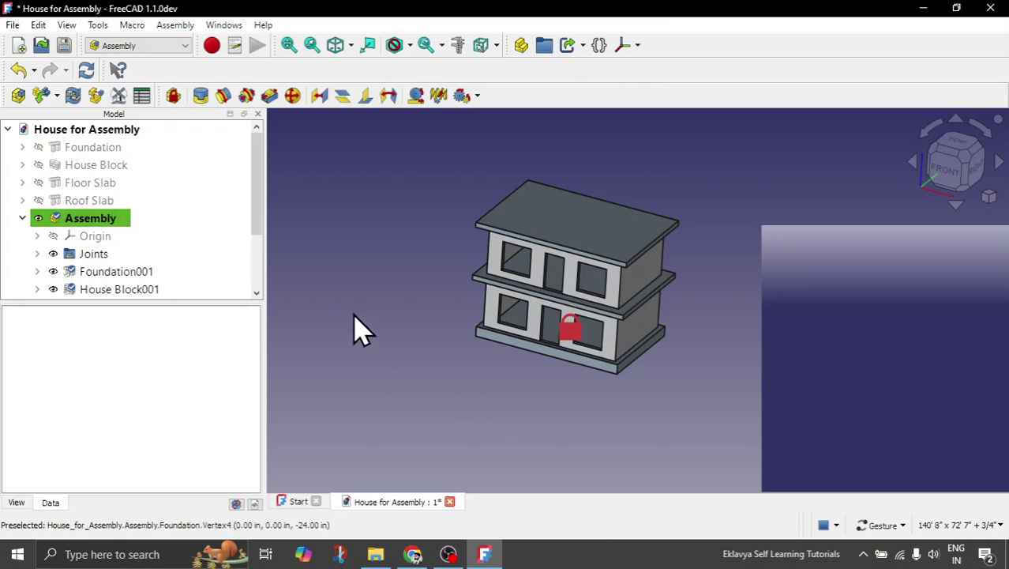
pyautogui.click(143, 96)
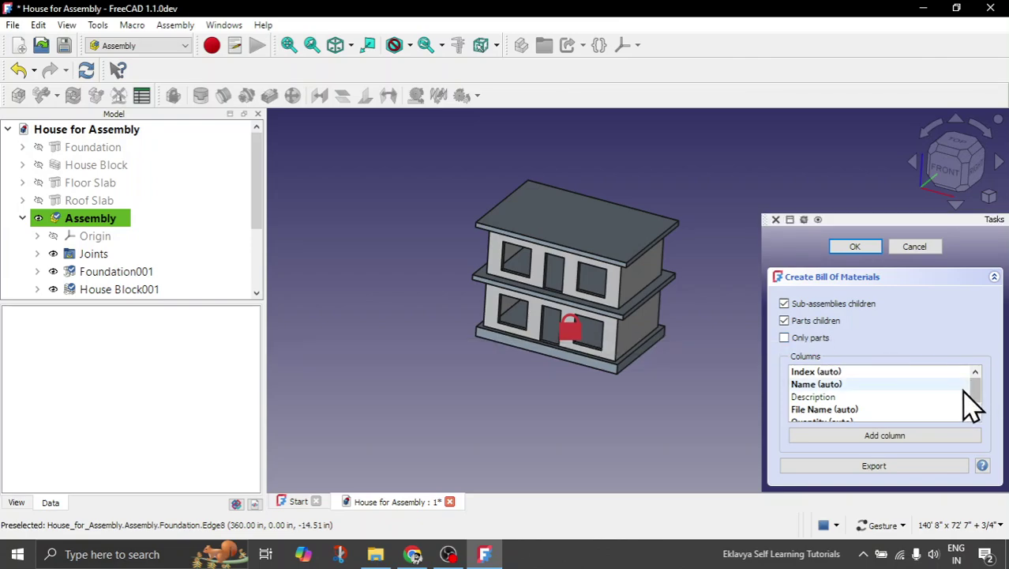
pyautogui.click(840, 397)
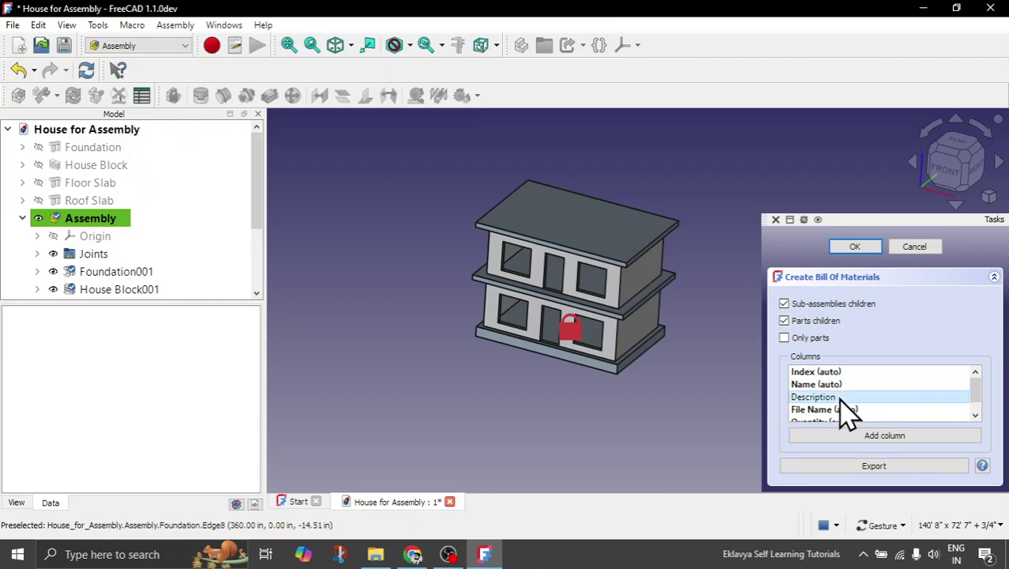
pyautogui.press('Delete')
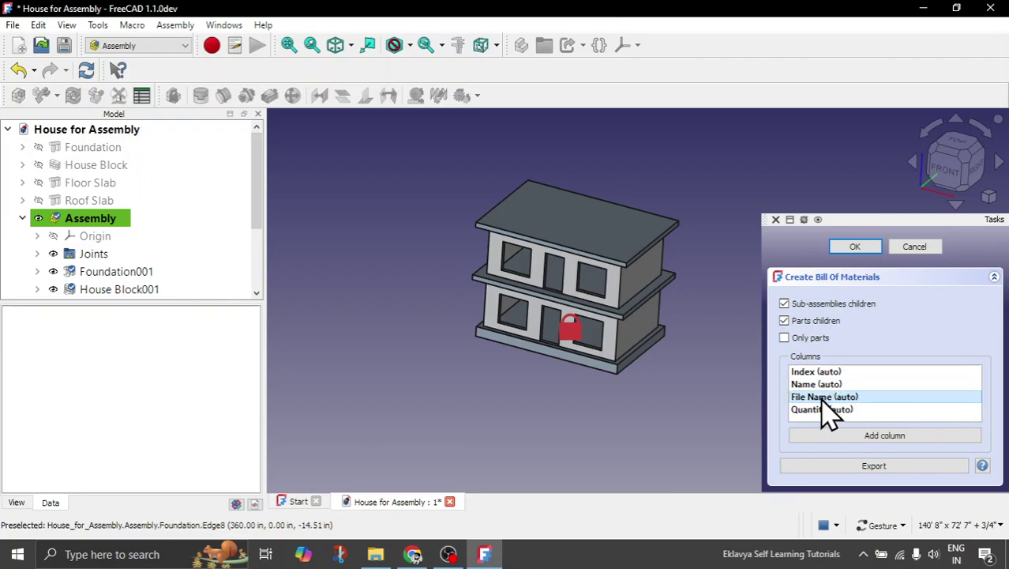
pyautogui.press('Delete')
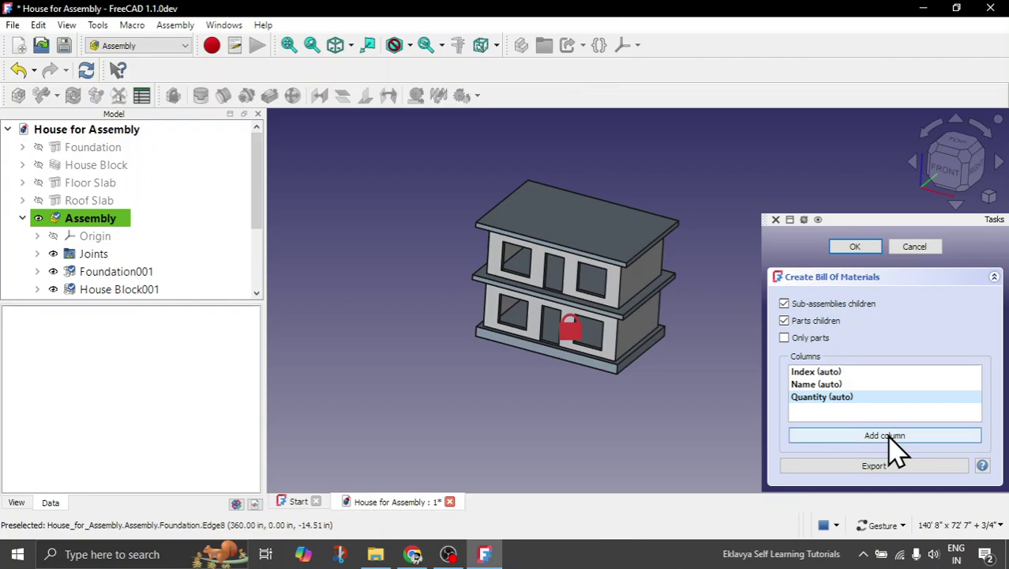
# - Generate the Bill_of_Materials spreadsheet and compare it with the House for Assembly view
pyautogui.click(859, 248)
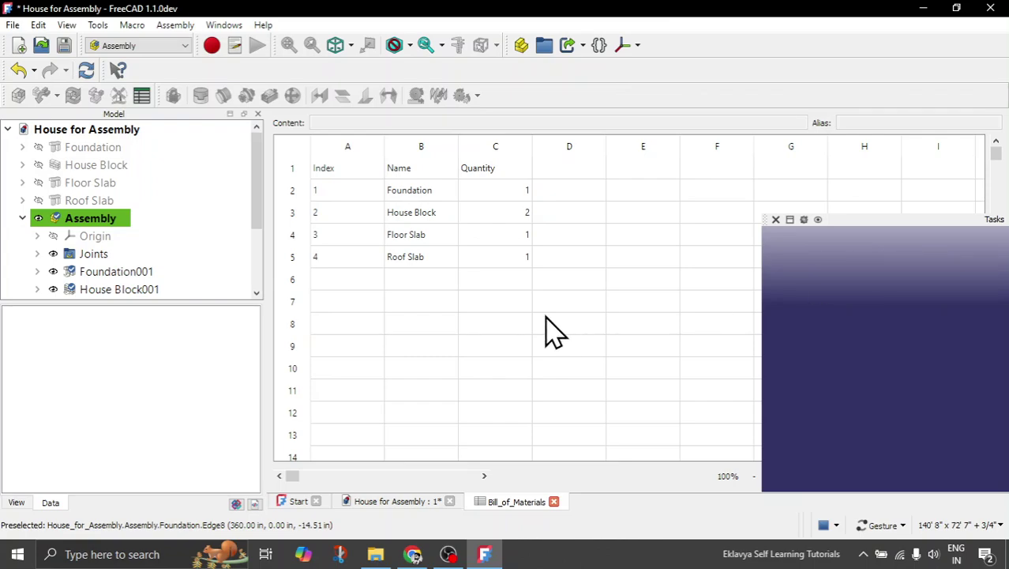
pyautogui.click(401, 509)
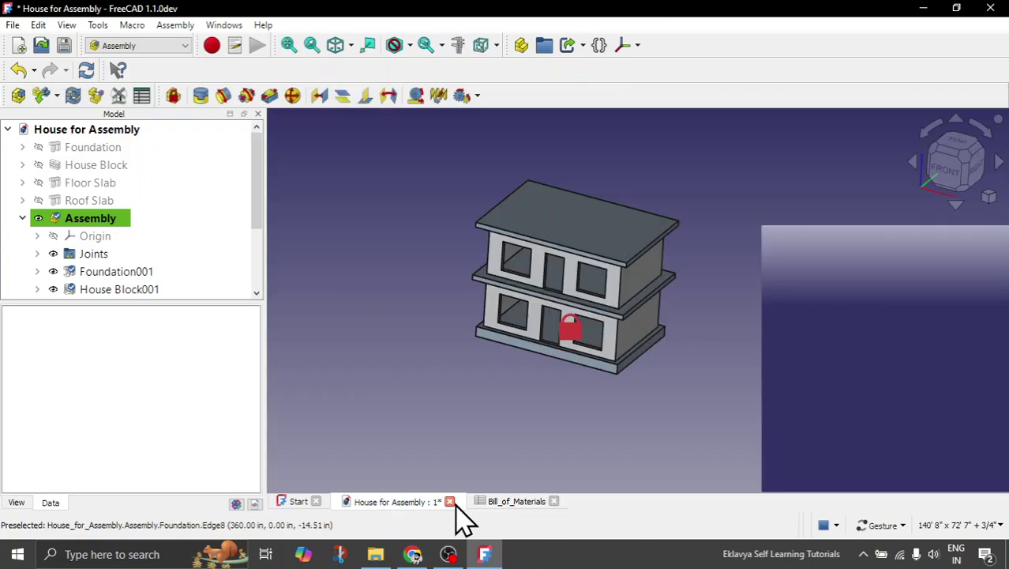
pyautogui.click(512, 502)
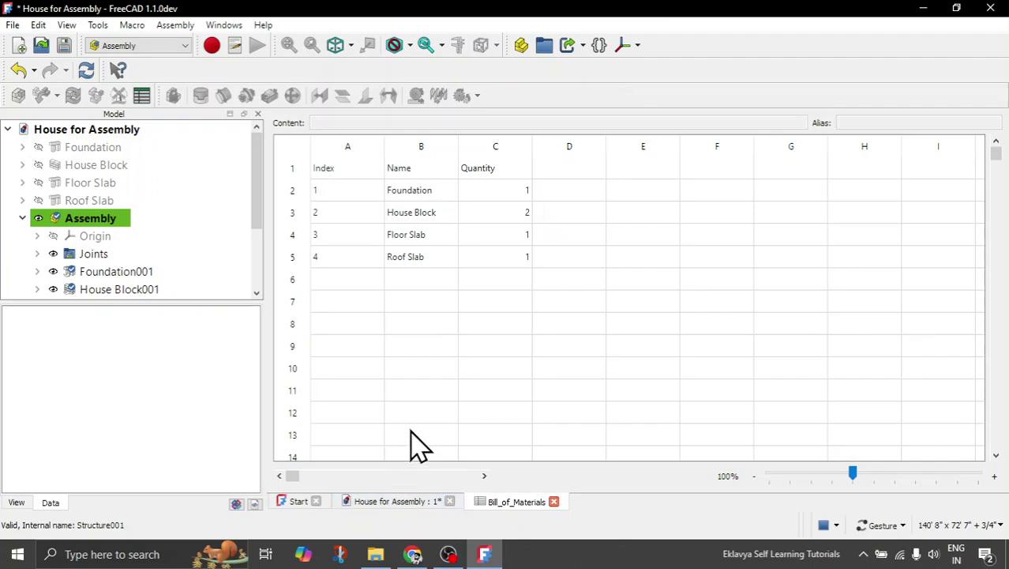
# - Switch back to the House for Assembly 3D view and zoom in on the house
pyautogui.click(397, 503)
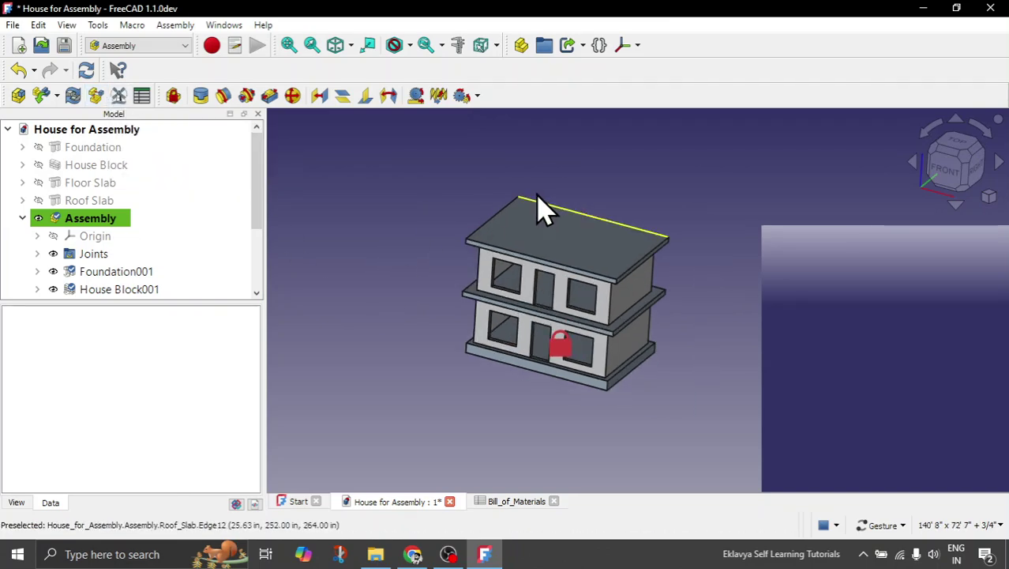
pyautogui.scroll(2, 545, 209)
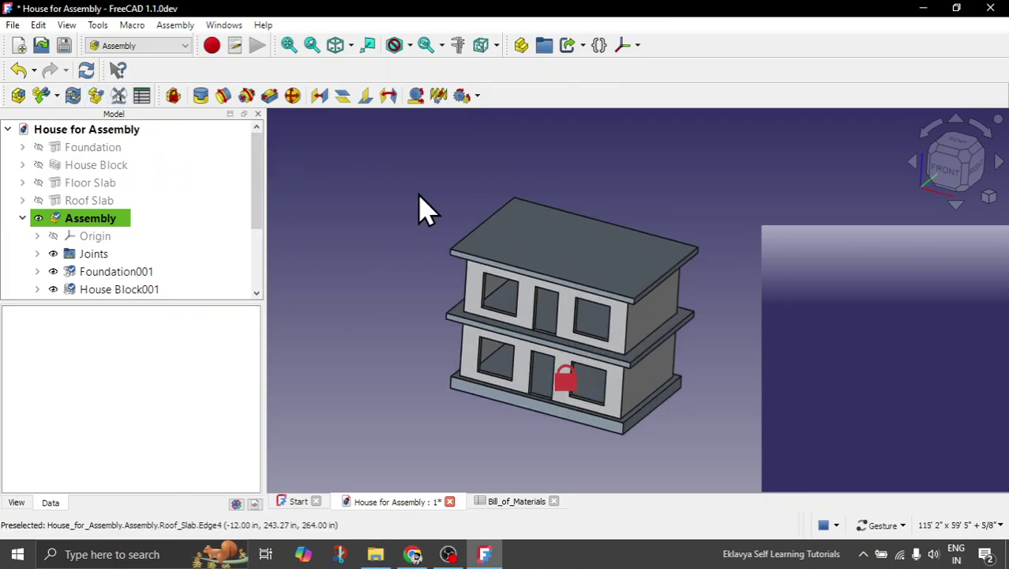